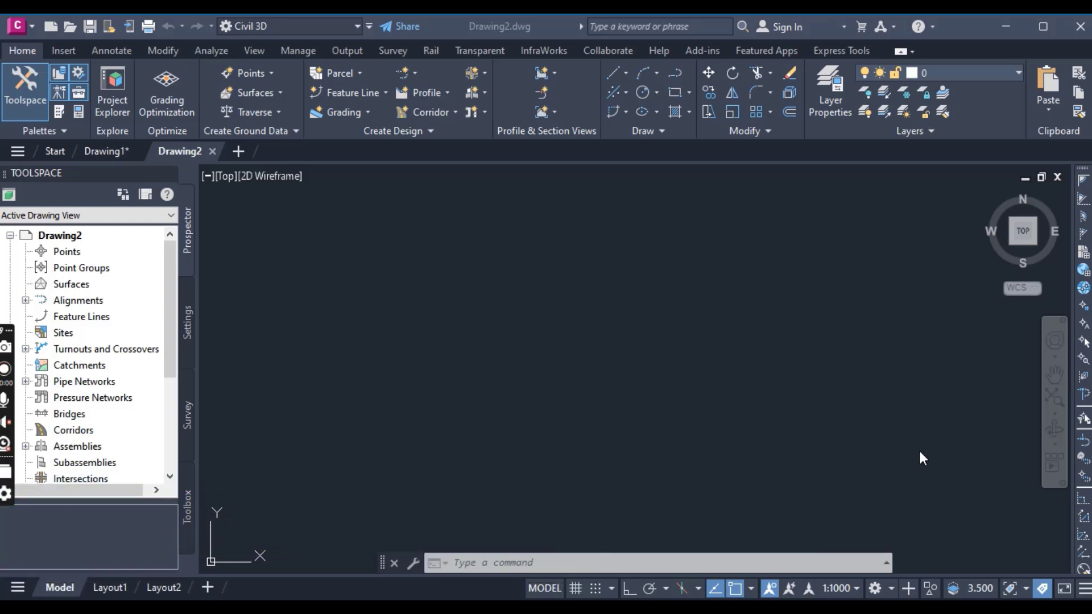
Step: Close Drawing1 without saving its changes
click(406, 307)
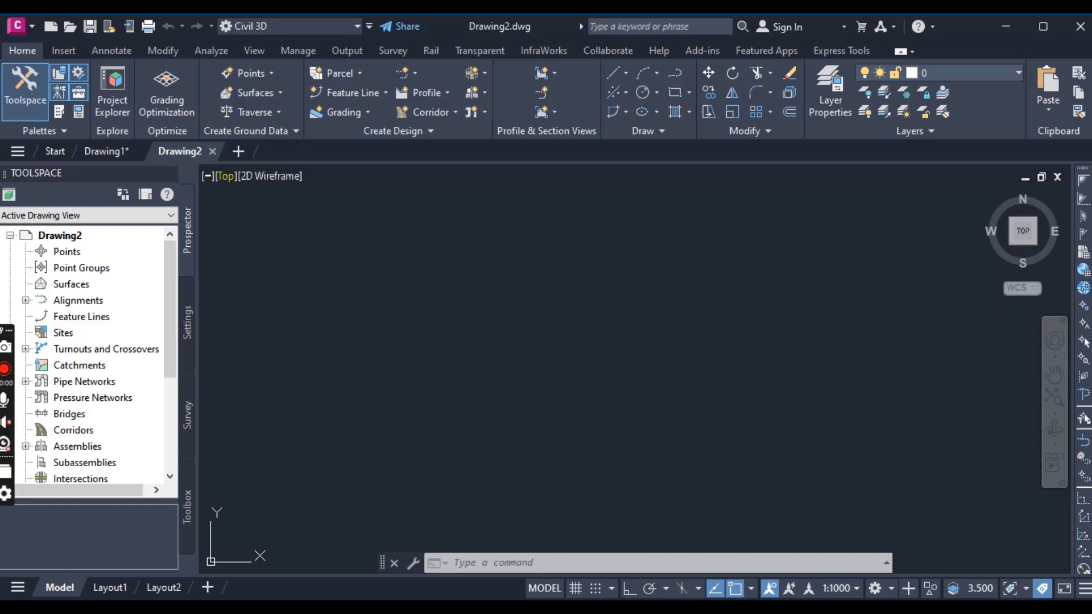
click(135, 150)
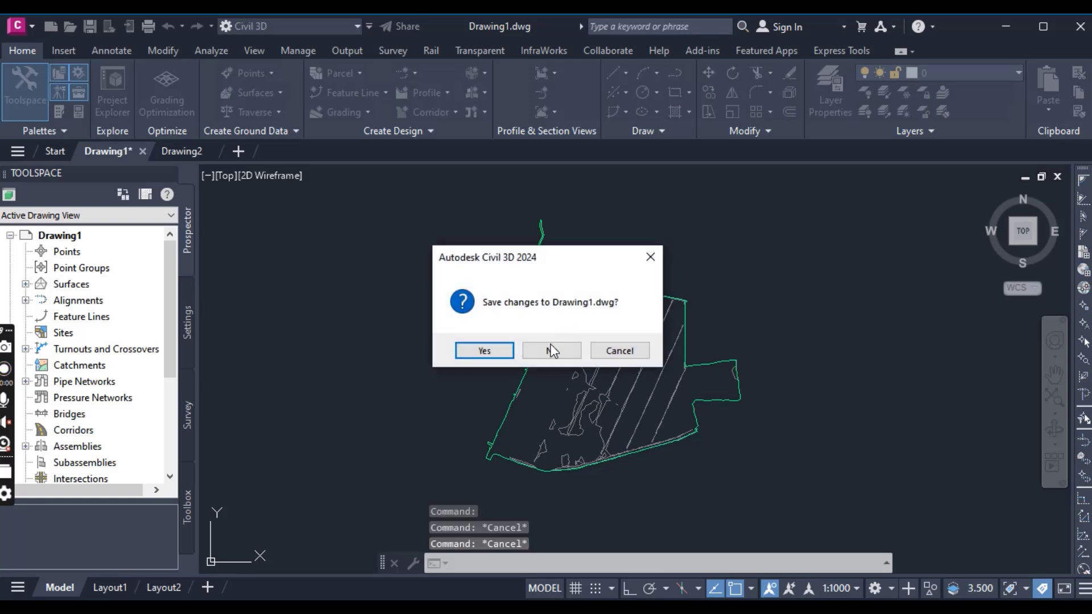
click(555, 348)
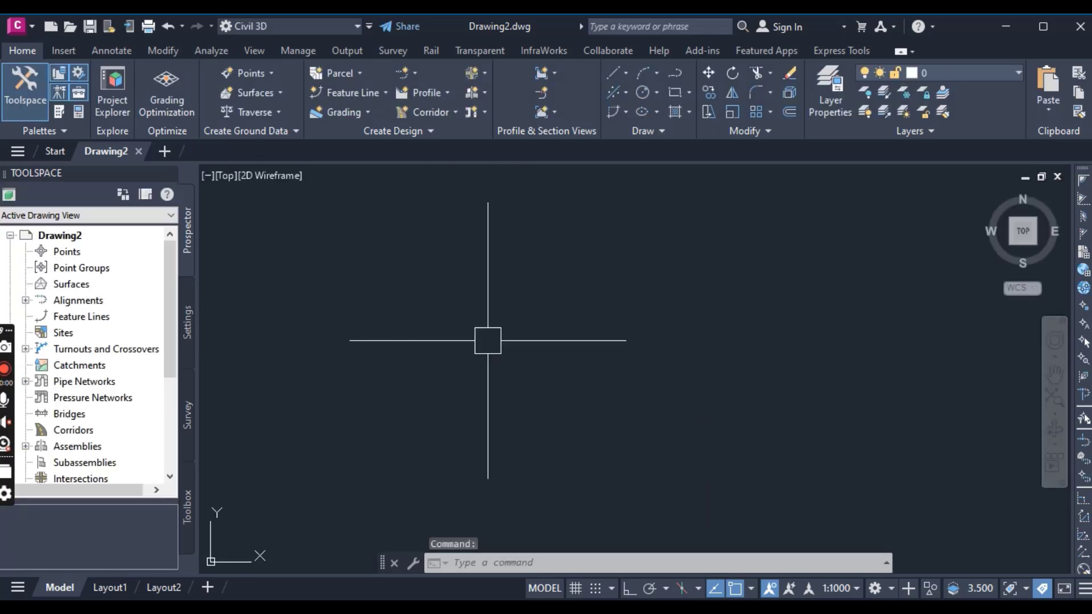
Step: Open the drawing settings of Drawing2 and set the zone category to USA, North Carolina
click(188, 315)
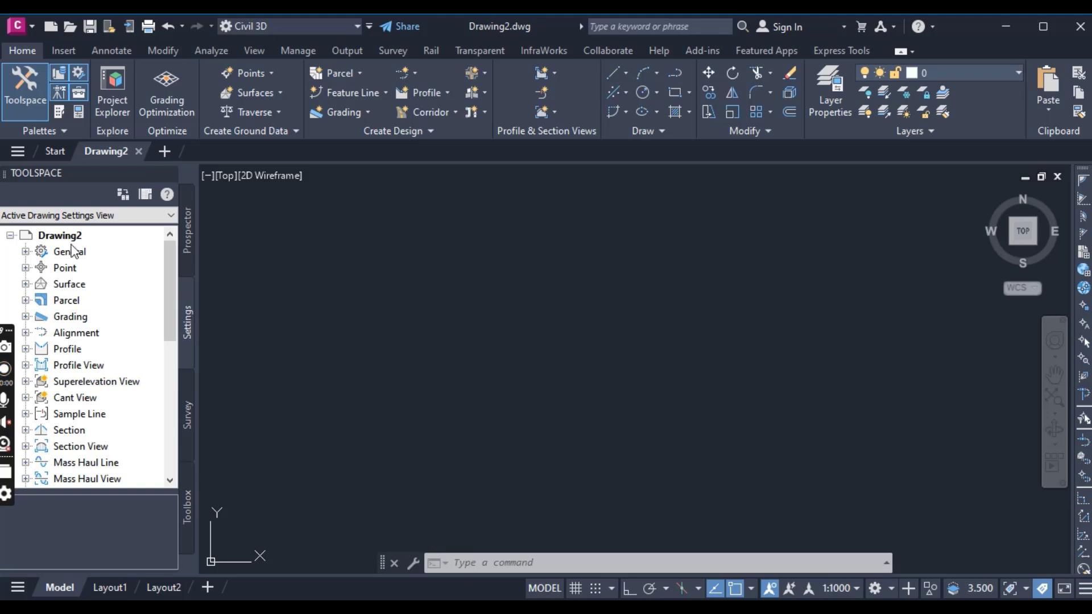
right_click(86, 237)
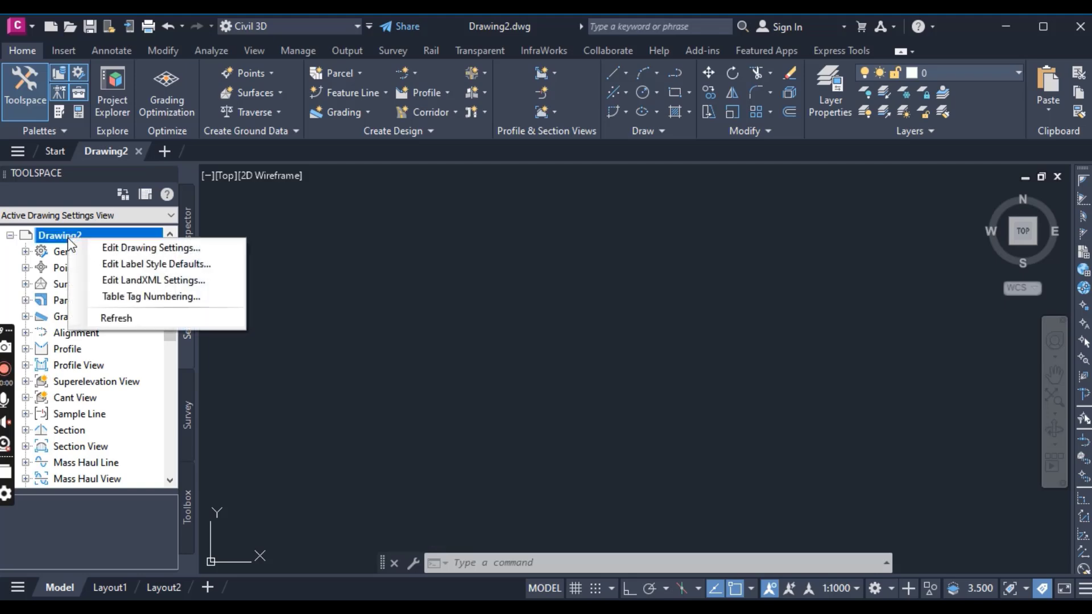
click(104, 248)
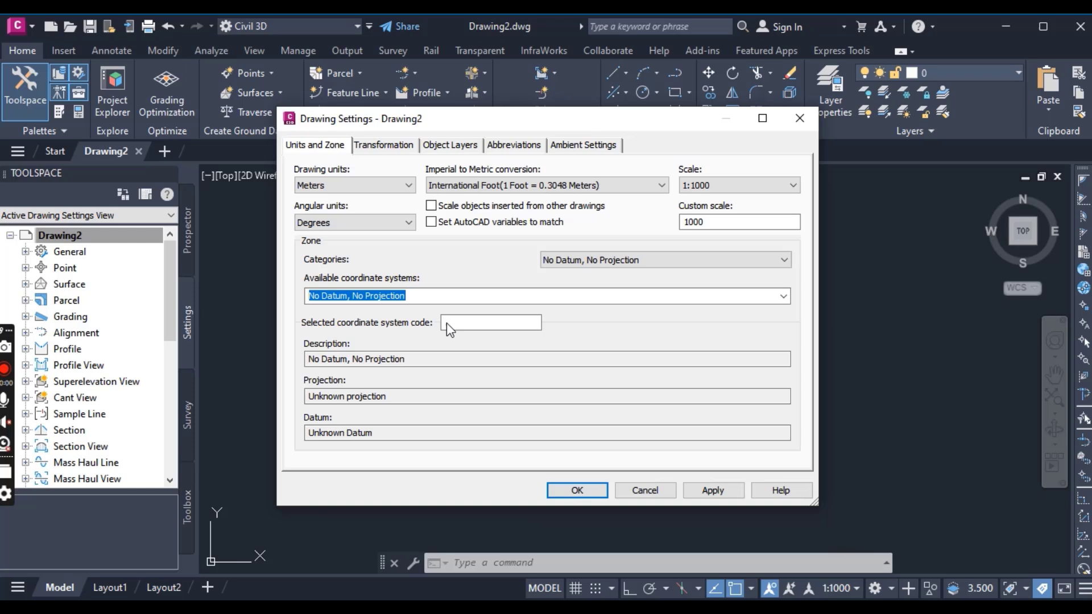
click(448, 323)
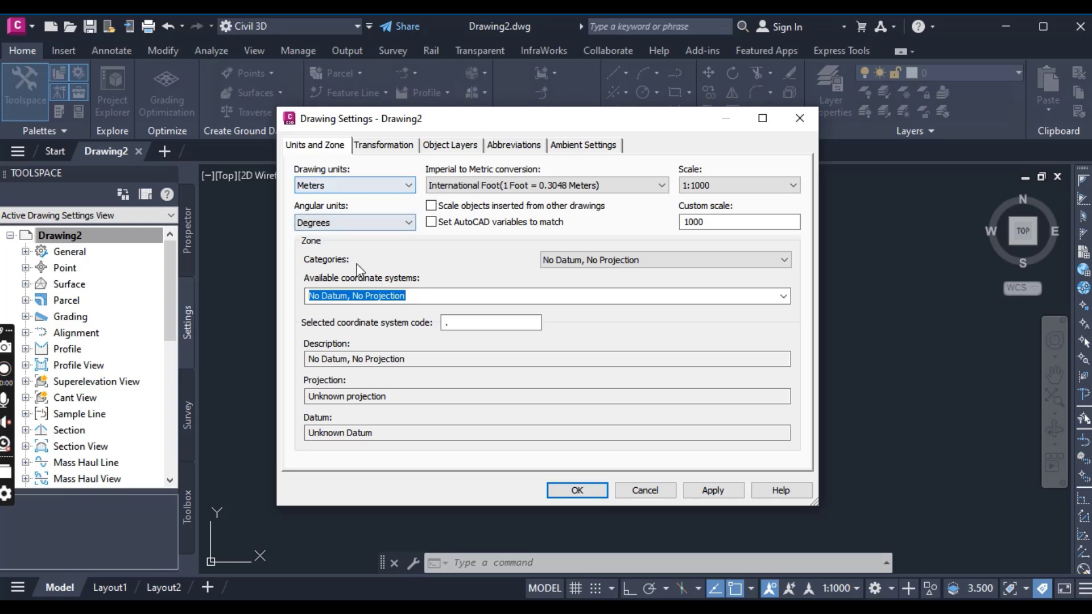
click(608, 262)
scroll(665, 446, down, 8)
scroll(356, 263, down, 2)
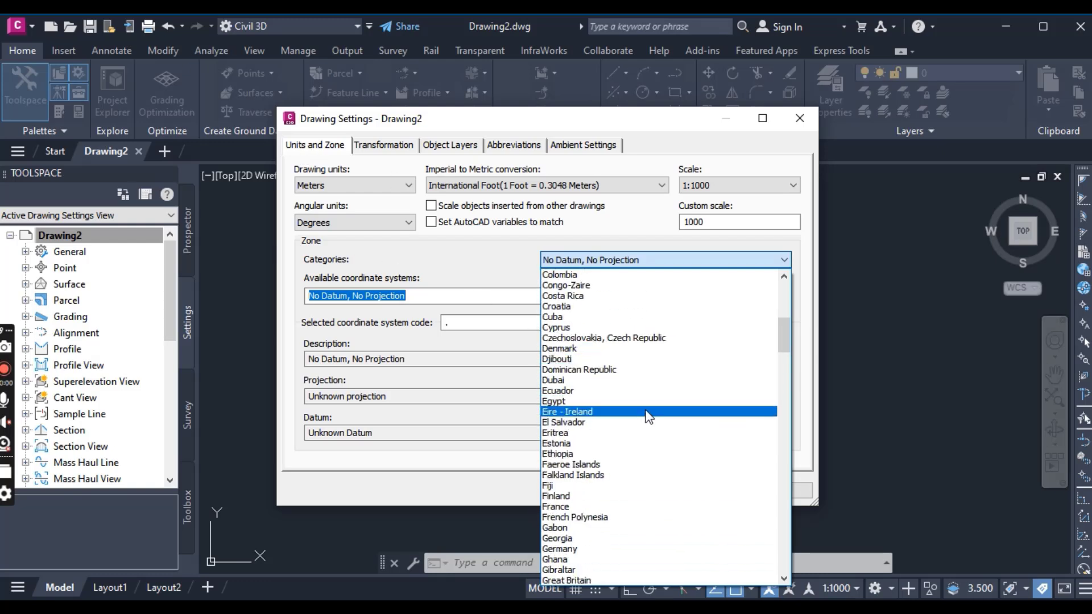
scroll(644, 433, down, 9)
scroll(648, 441, down, 4)
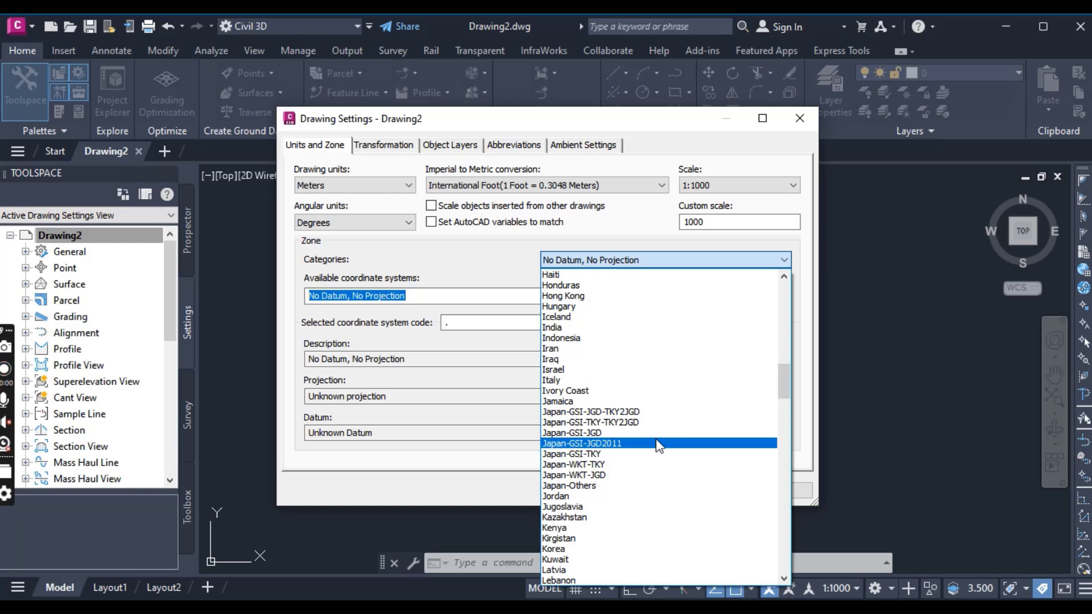
scroll(654, 449, down, 2)
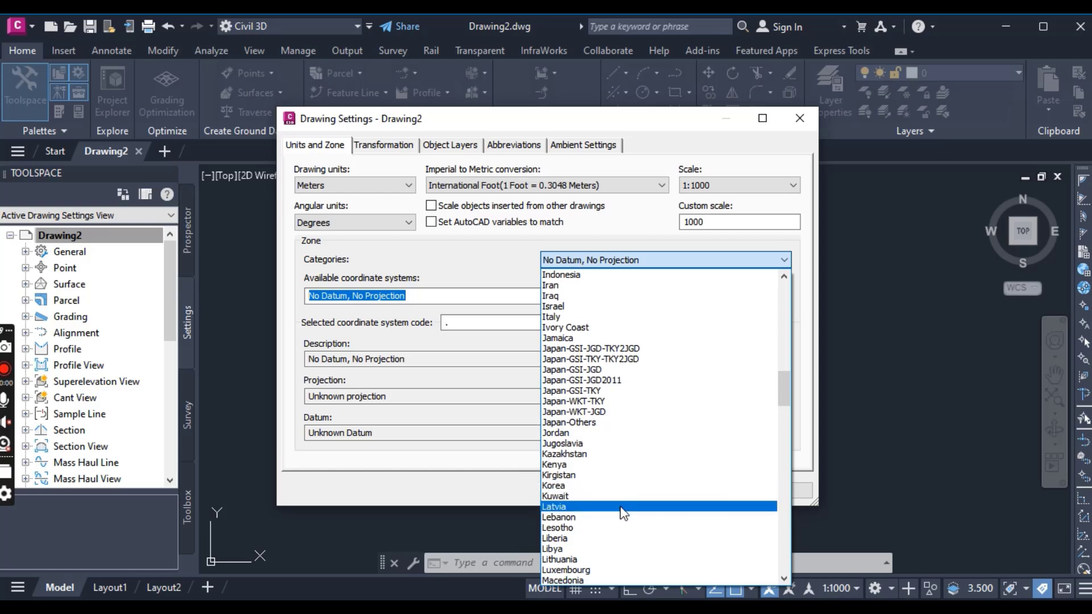
scroll(620, 512, down, 3)
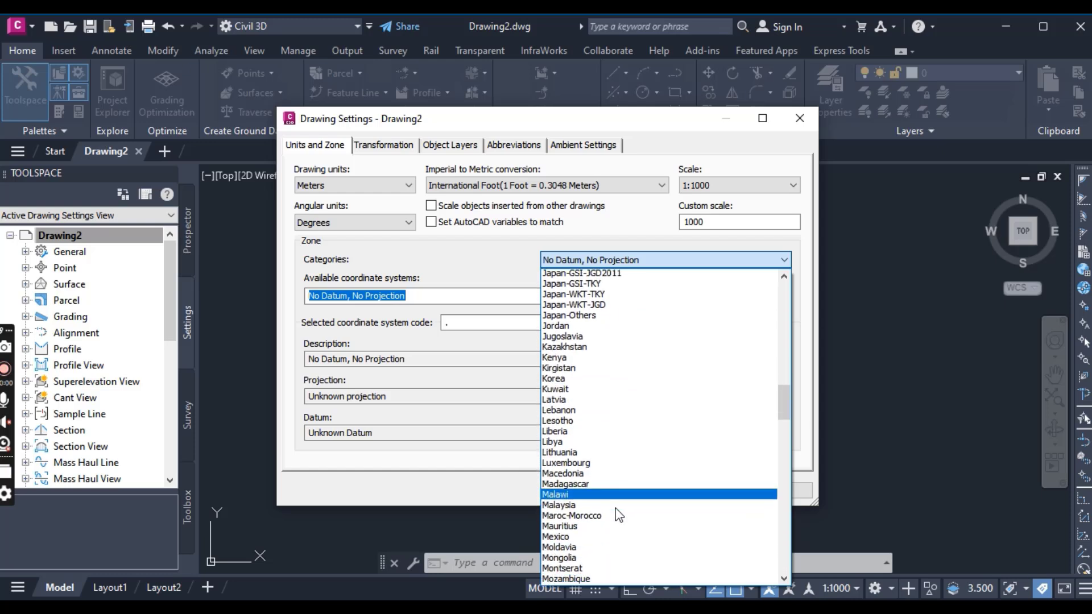
scroll(619, 515, down, 12)
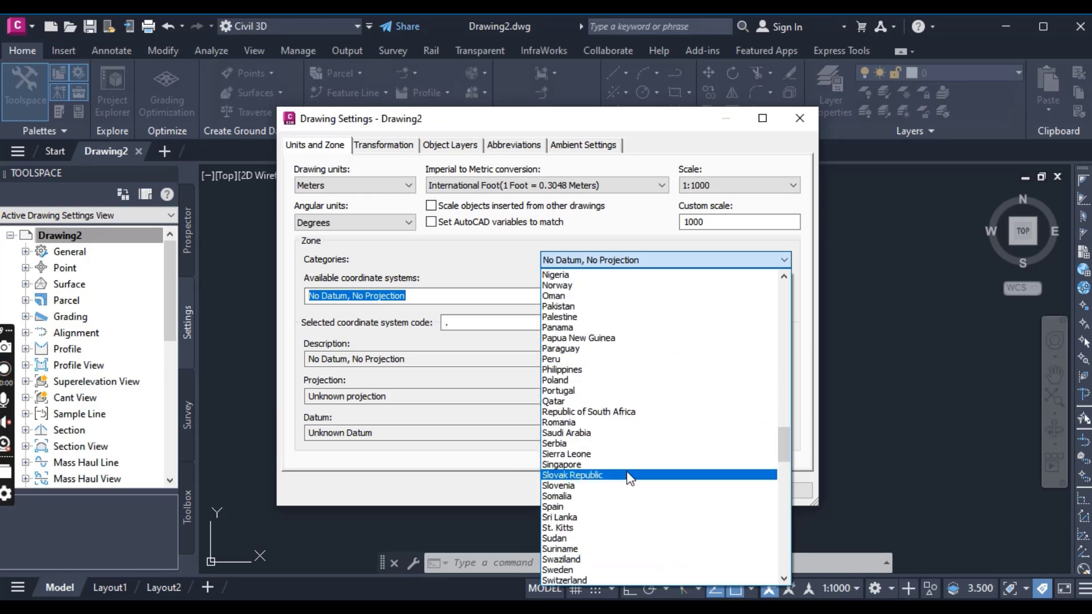
scroll(630, 475, down, 5)
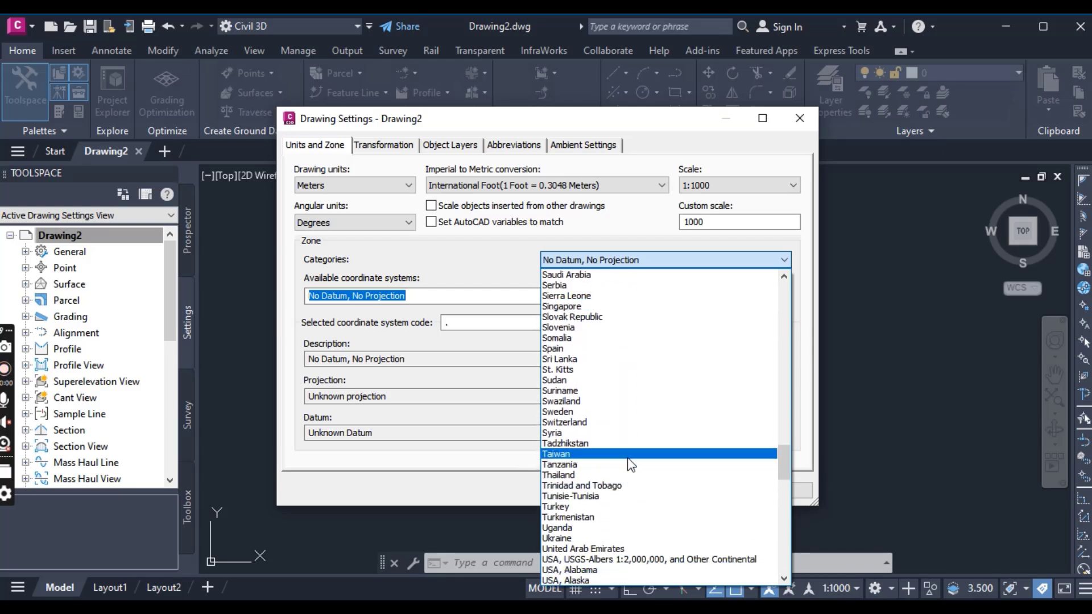
scroll(627, 461, down, 2)
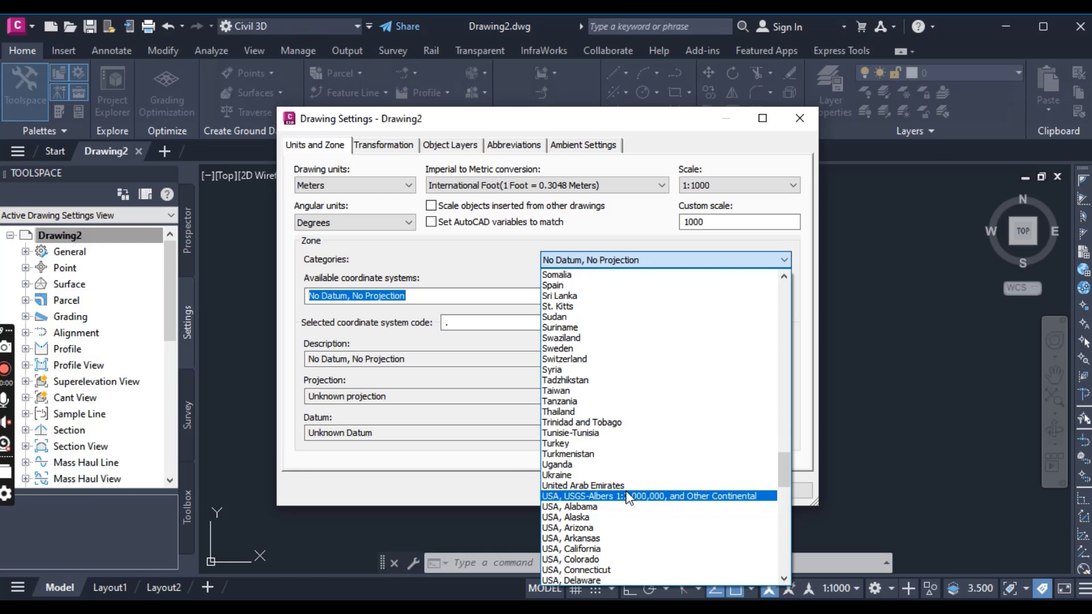
scroll(643, 515, down, 4)
scroll(631, 495, down, 1)
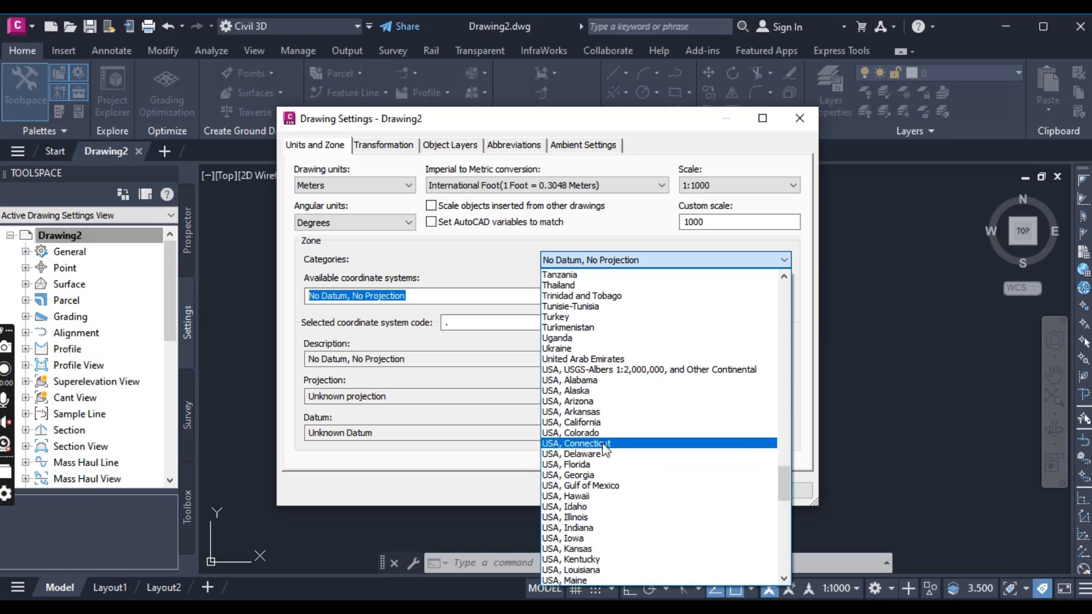
scroll(602, 456, down, 5)
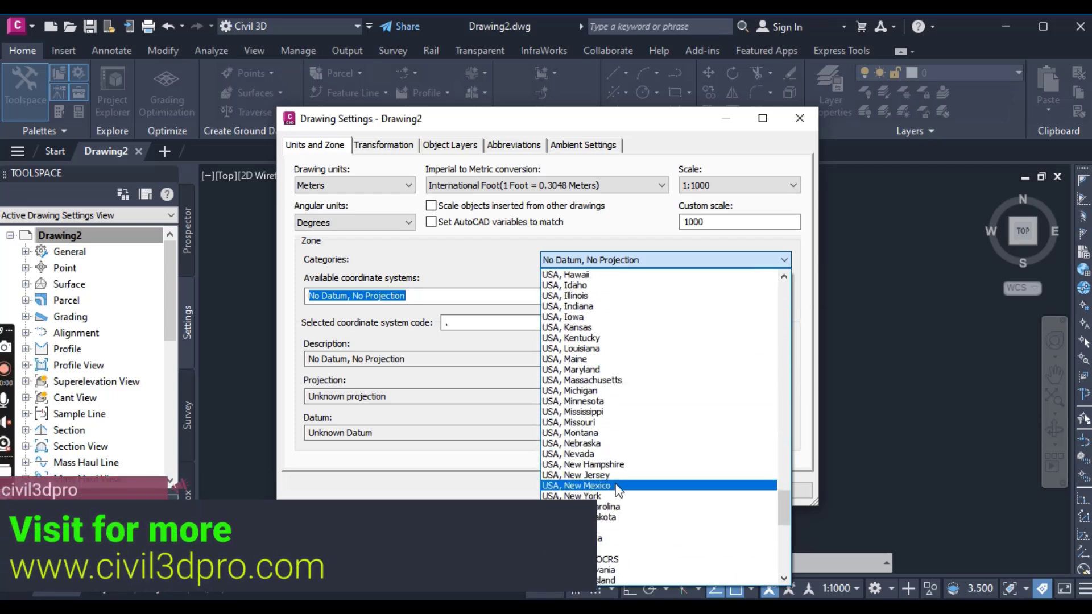
scroll(617, 455, up, 1)
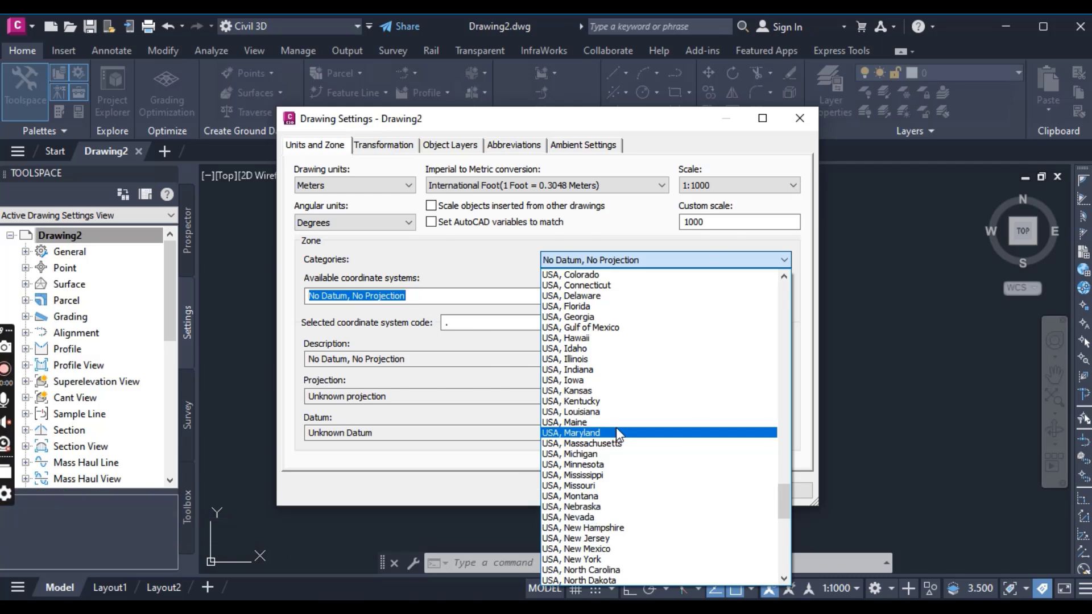
scroll(619, 442, down, 2)
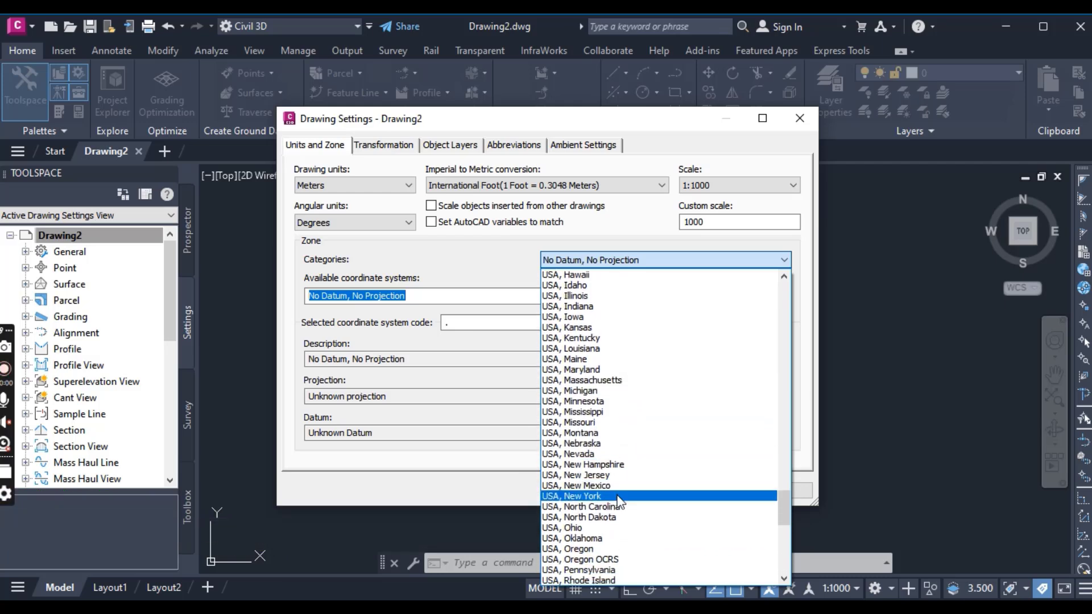
click(608, 510)
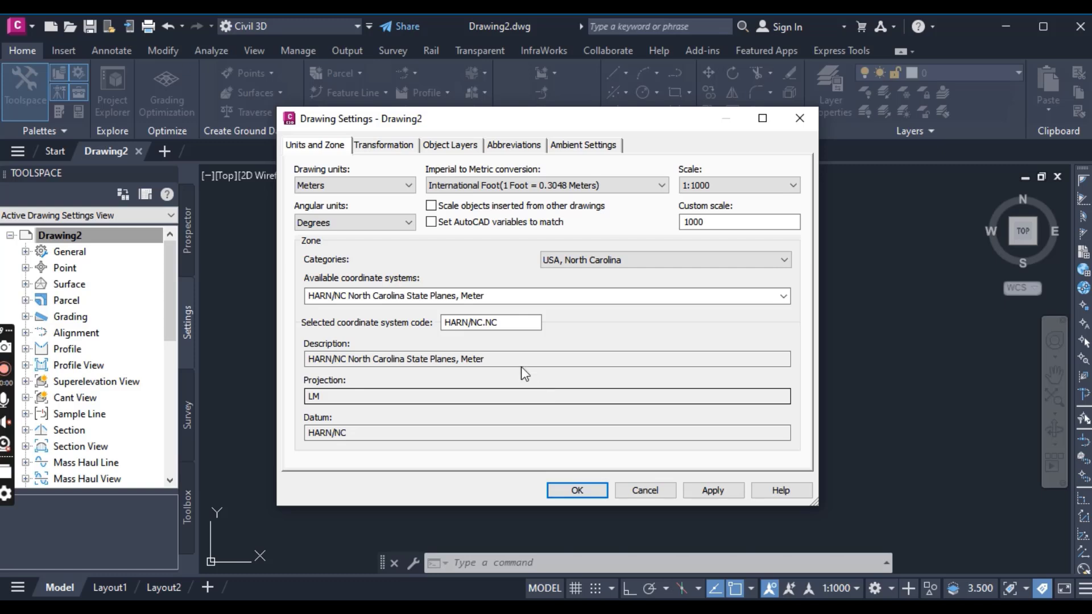
Step: Assign the NAD83 North Carolina State Planes, Meter coordinate system and accept the drawing settings
click(784, 296)
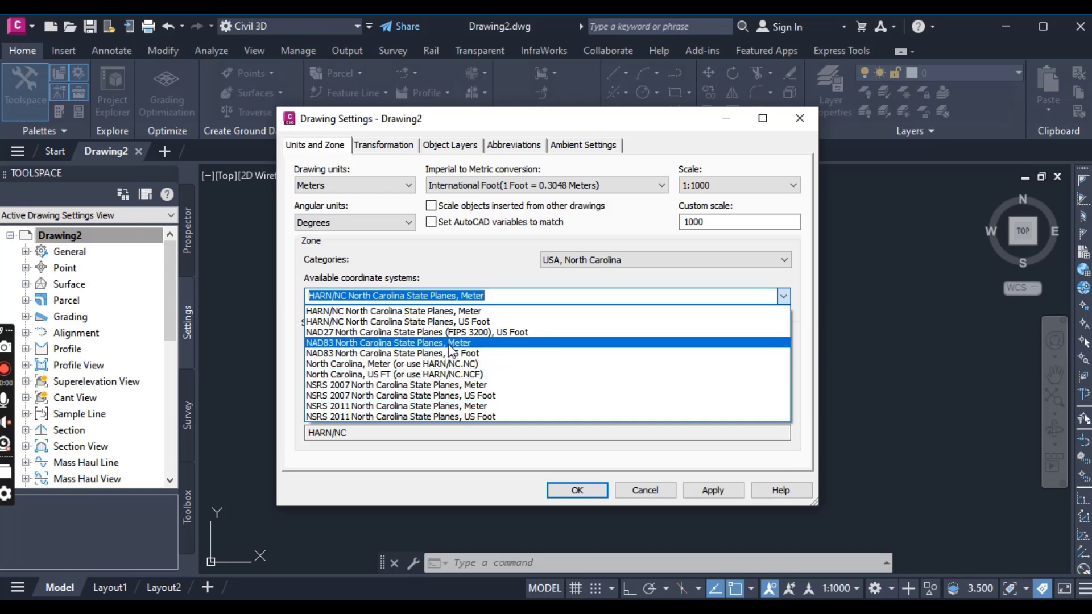
click(426, 344)
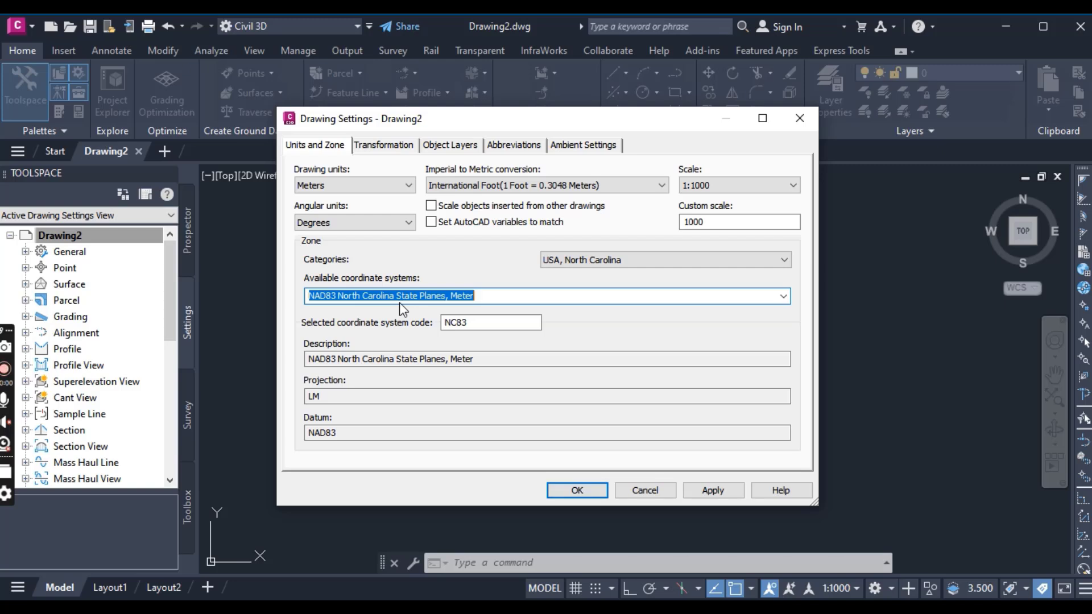
click(577, 492)
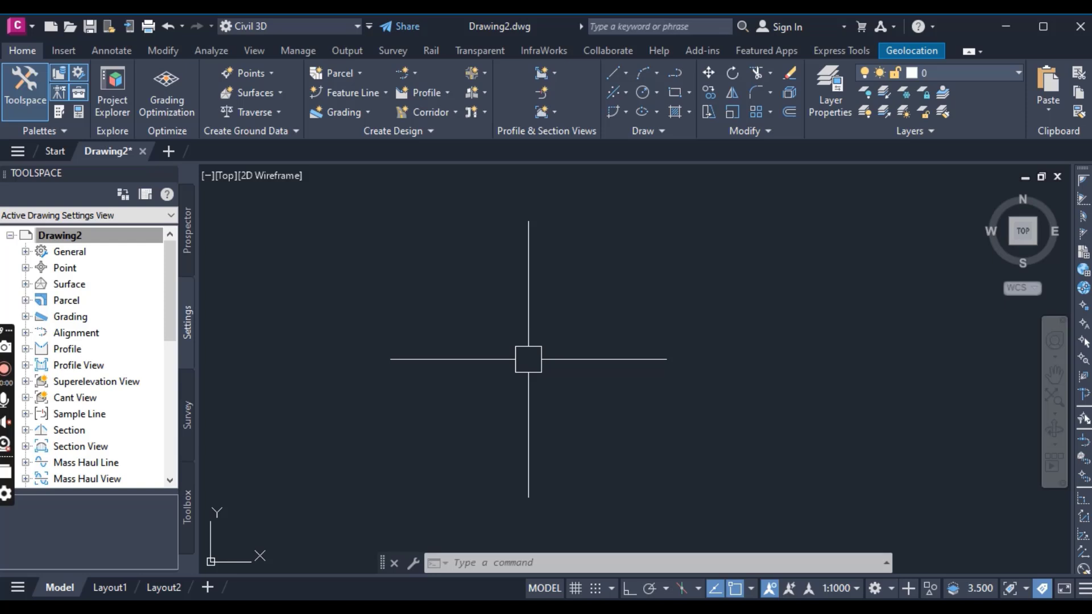
Step: Load 0404_SurfaceFromFile.xml for a LandXML import and expand its surfaces to select Existing from LandXML
click(66, 50)
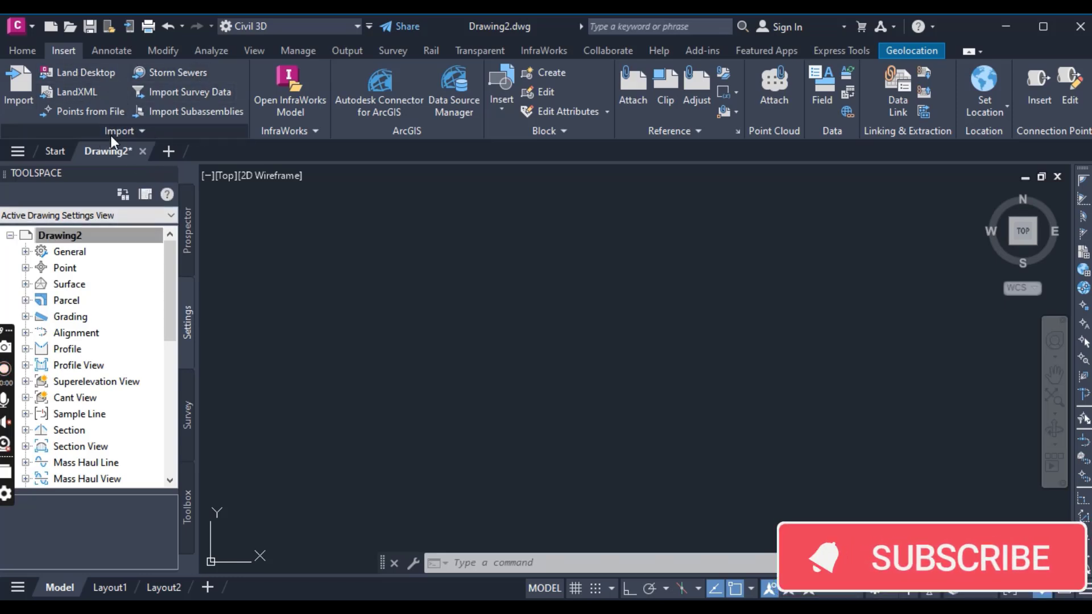
click(74, 94)
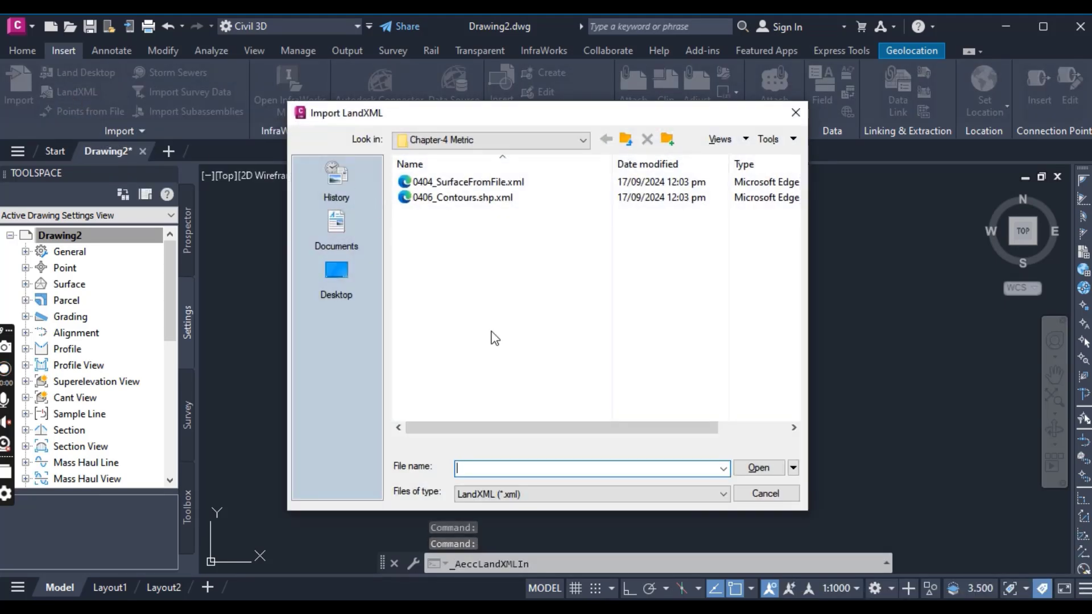
click(461, 183)
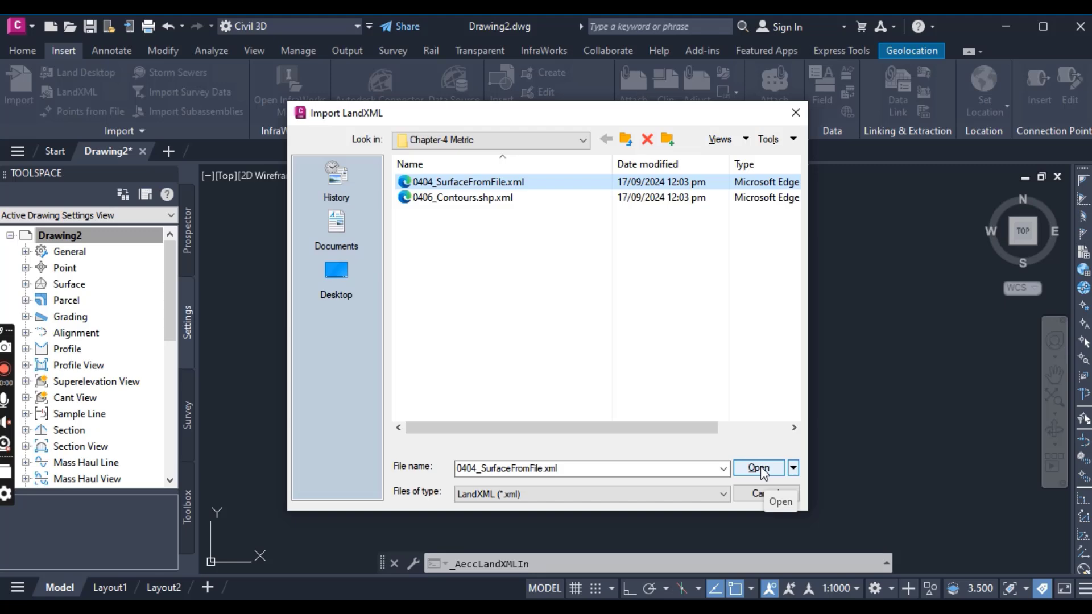
click(760, 467)
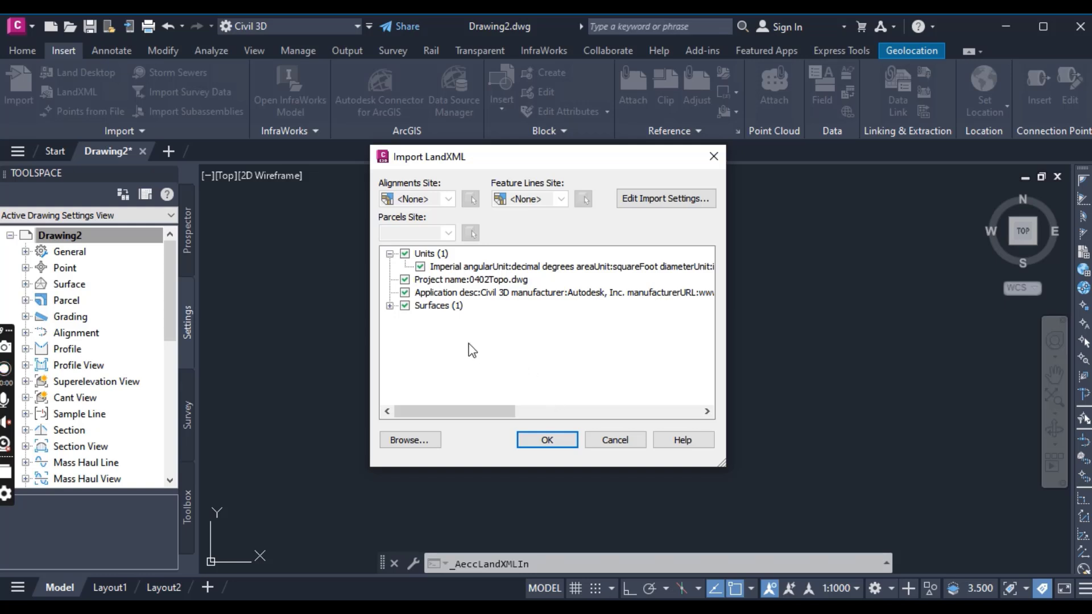
click(390, 306)
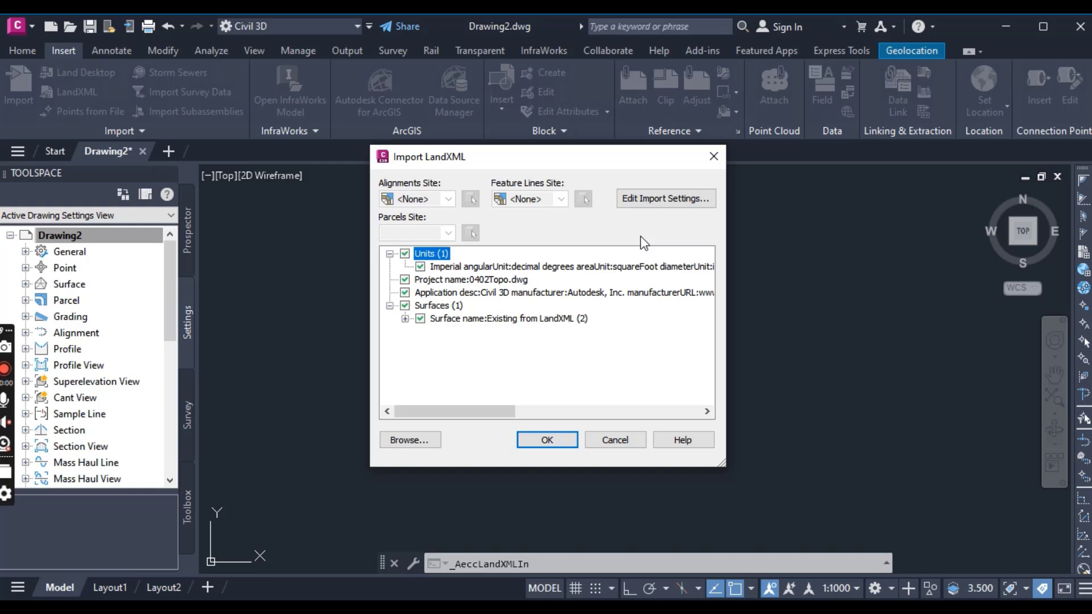
click(477, 320)
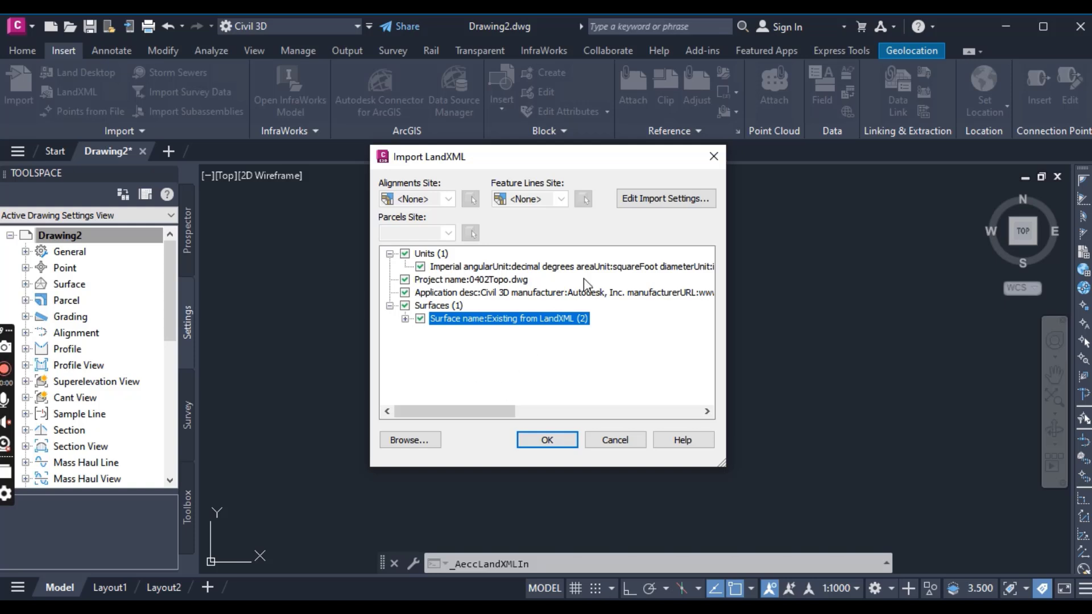
Step: Turn off Create Source Data in Drawing in the surface import settings and run the LandXML import
click(664, 199)
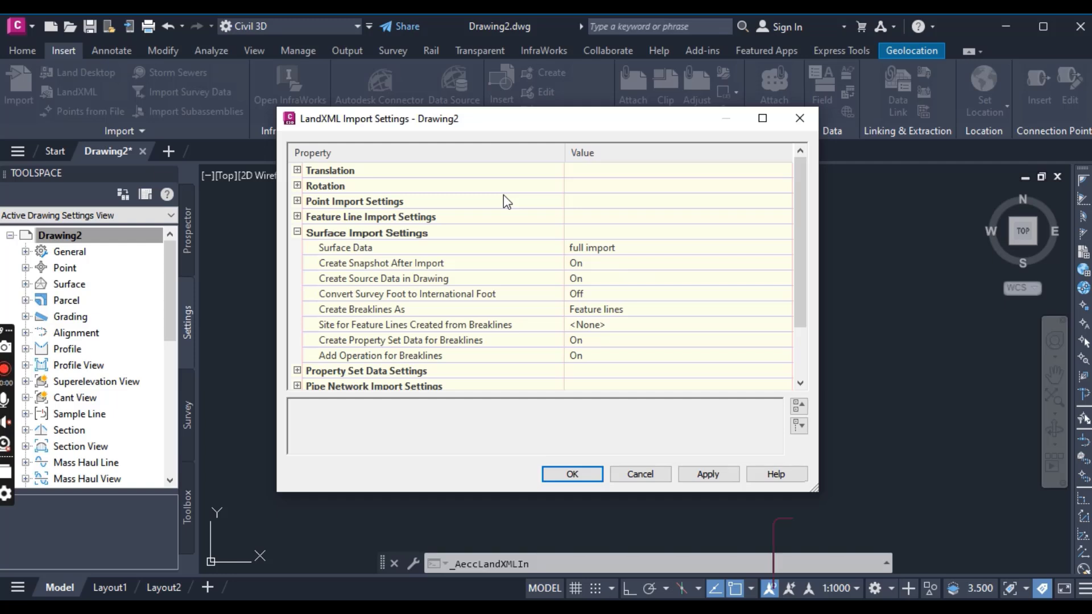
click(297, 232)
click(297, 232)
click(297, 232)
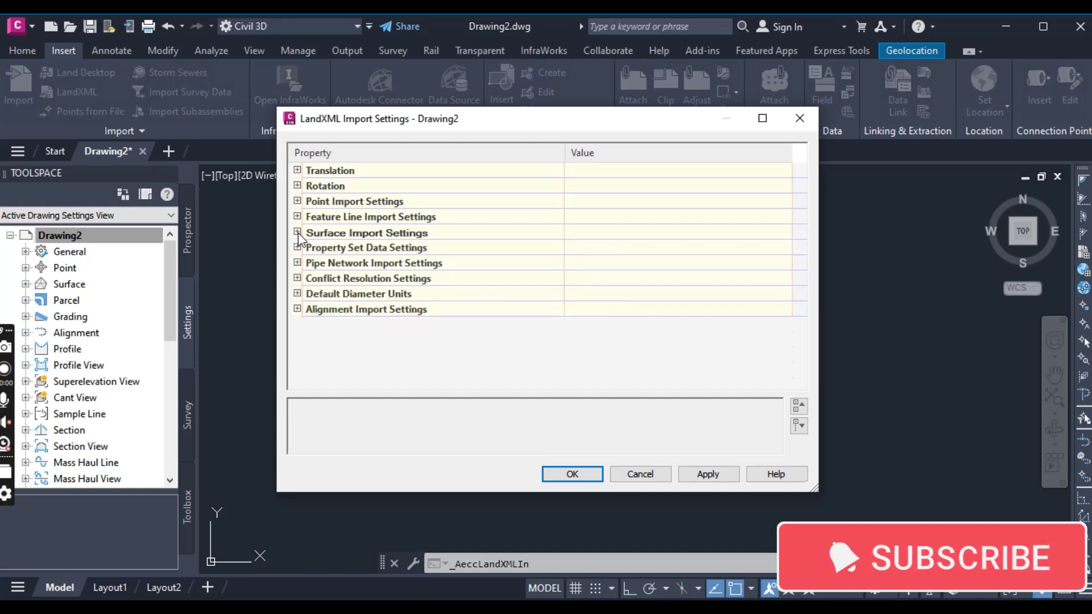
click(297, 232)
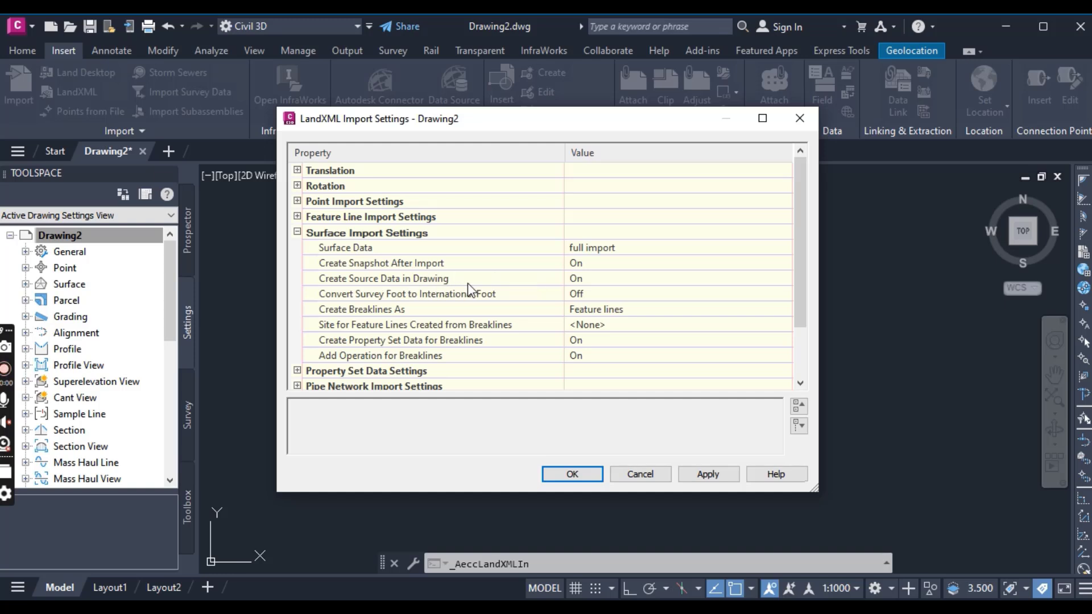
click(594, 281)
click(594, 281)
click(591, 304)
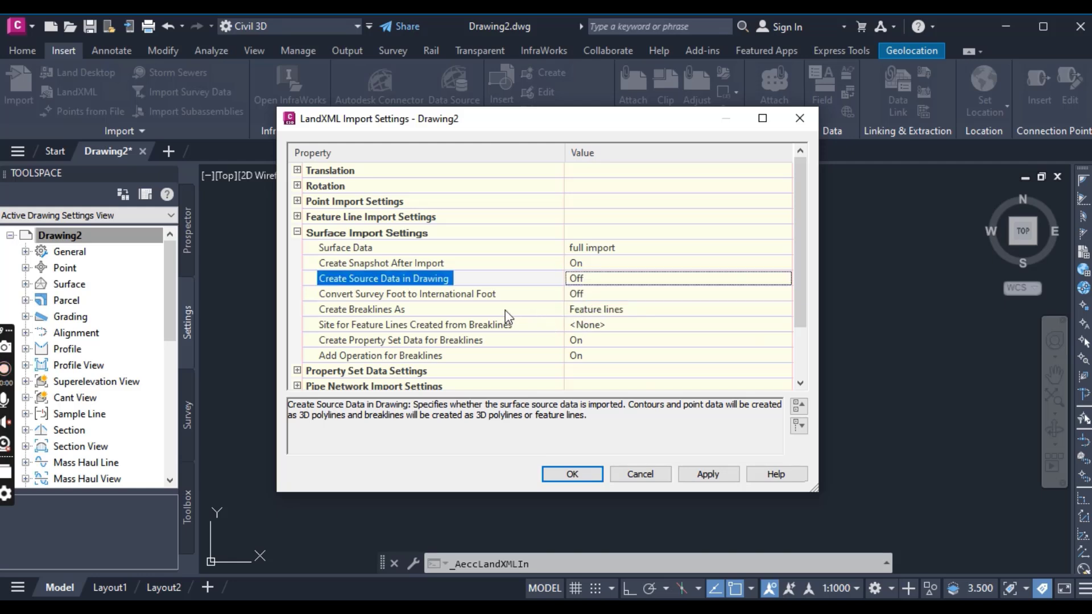
click(527, 299)
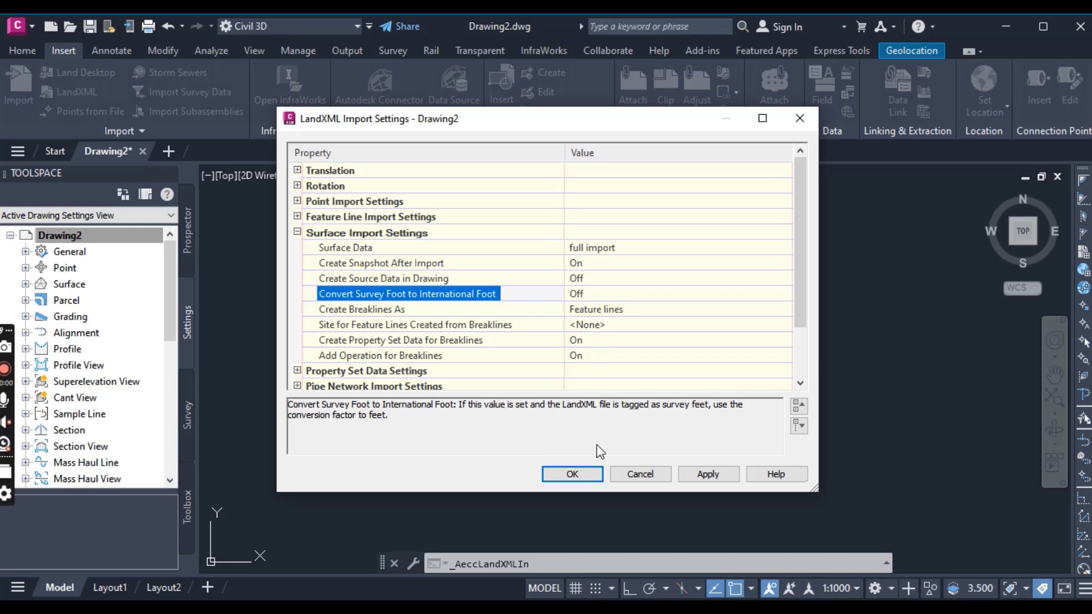
click(573, 474)
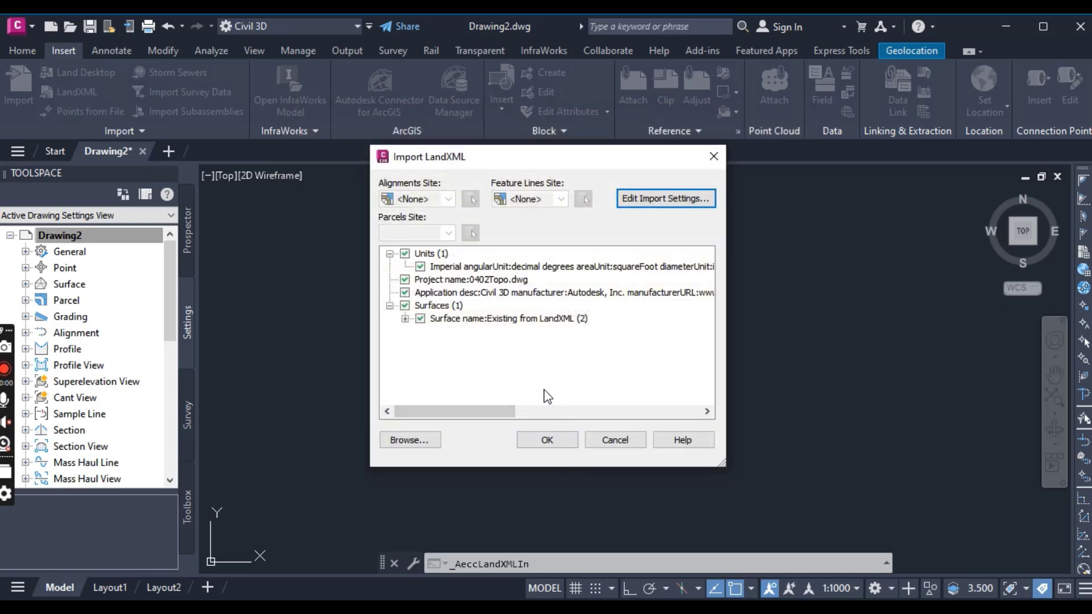
click(548, 440)
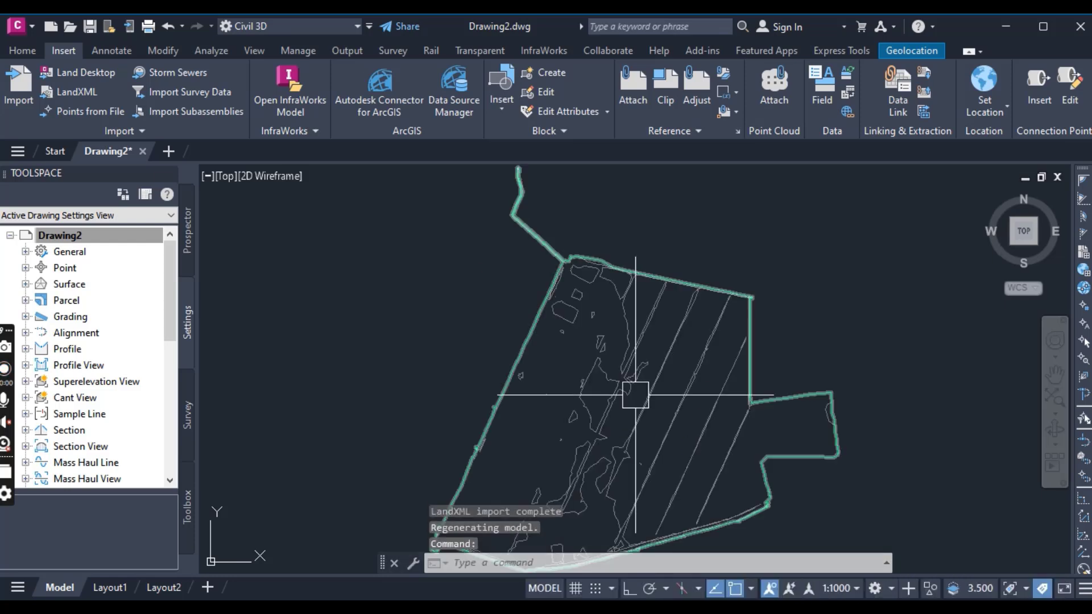
Step: Expand the imported Existing from LandXML surface in the drawing's object tree and examine its definition items
mouse_move(635, 395)
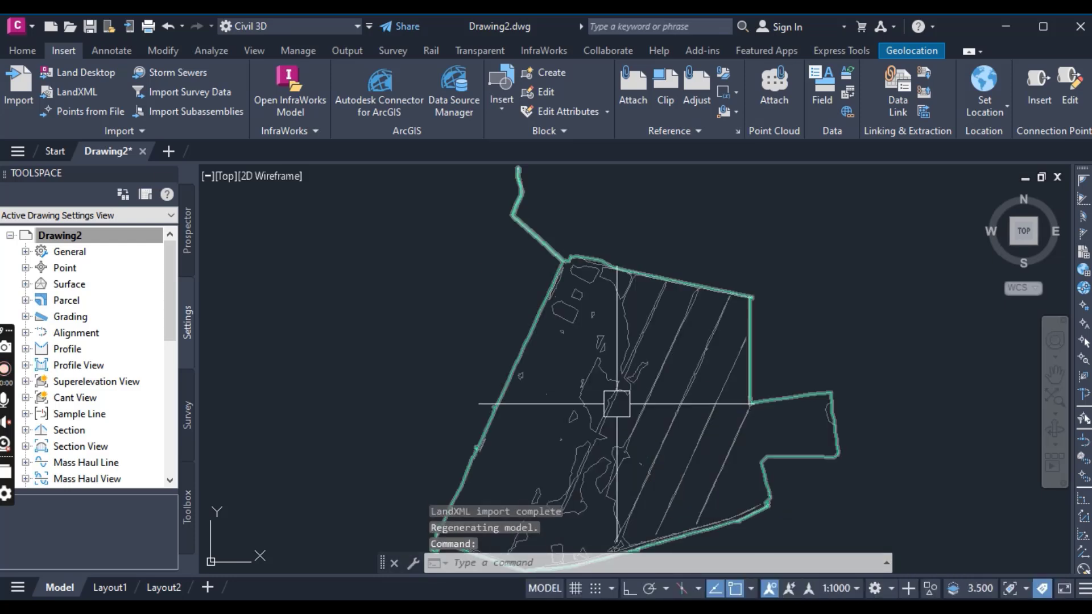
mouse_move(553, 383)
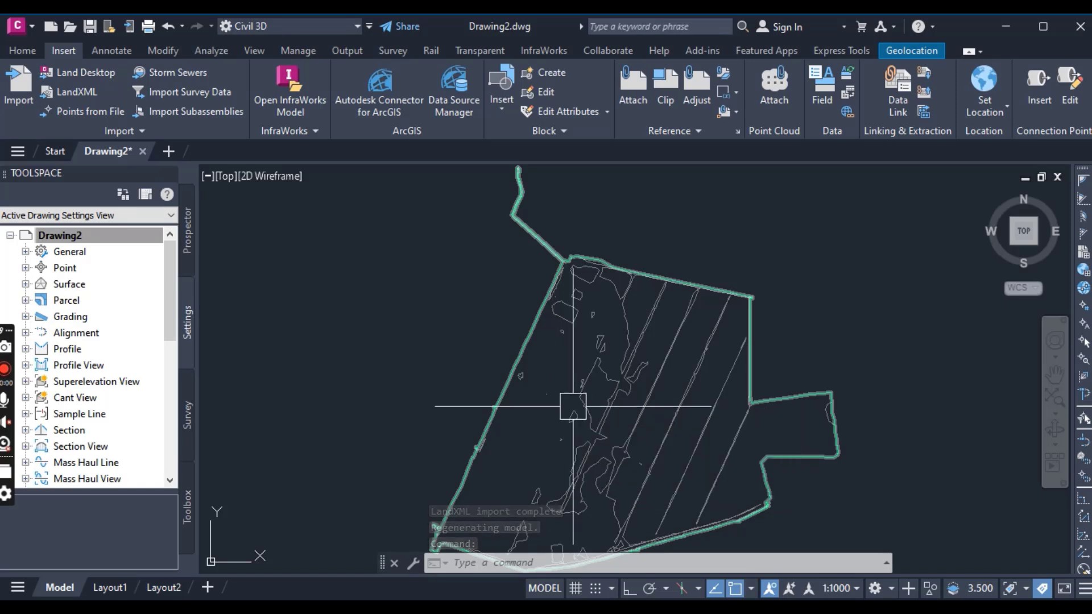
scroll(676, 440, down, 3)
mouse_move(601, 349)
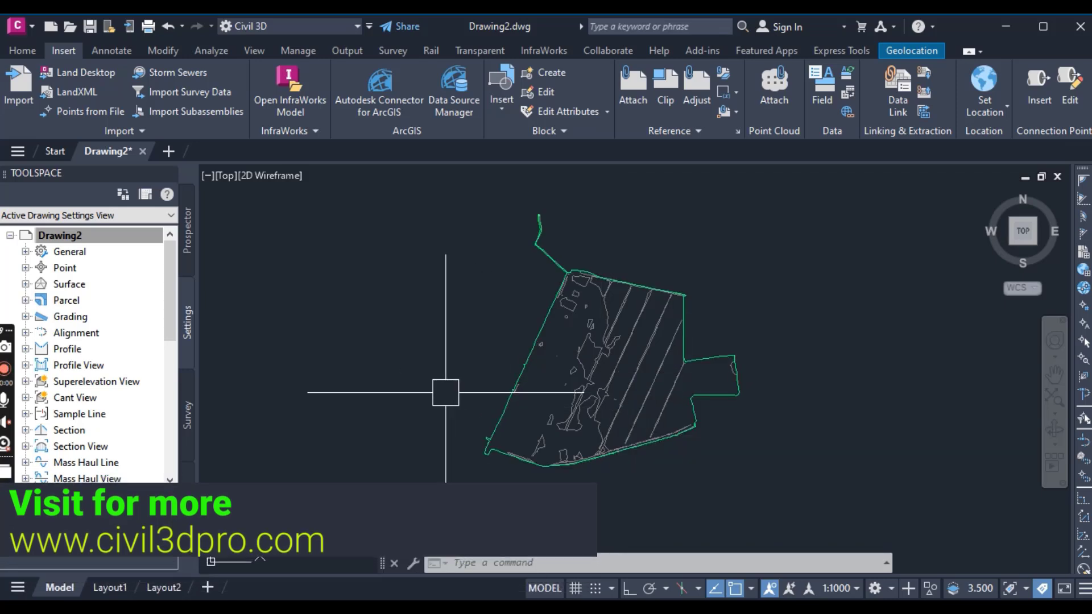
click(189, 245)
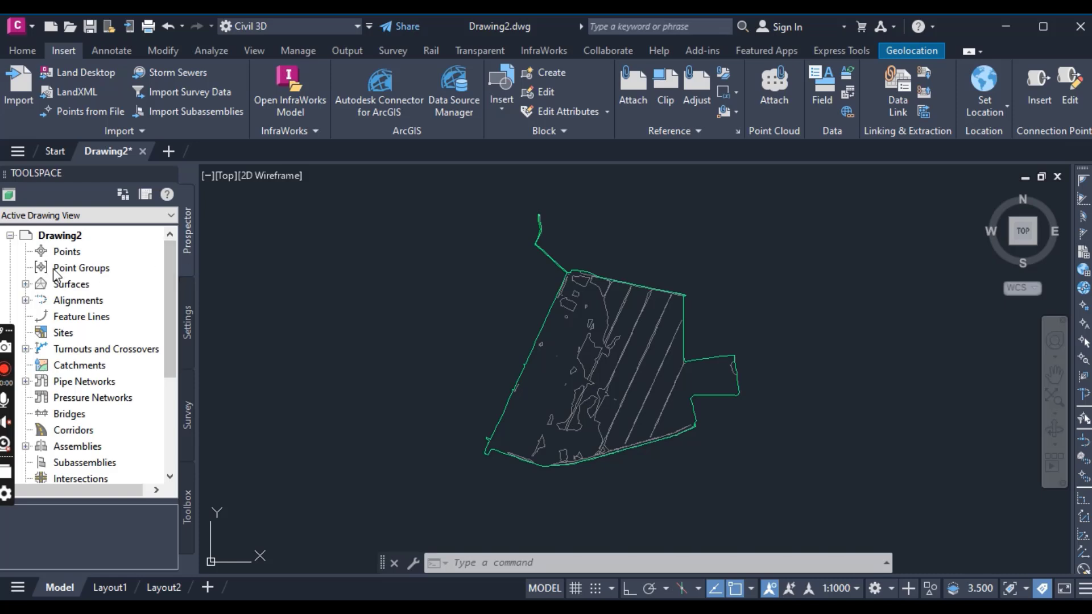
click(26, 283)
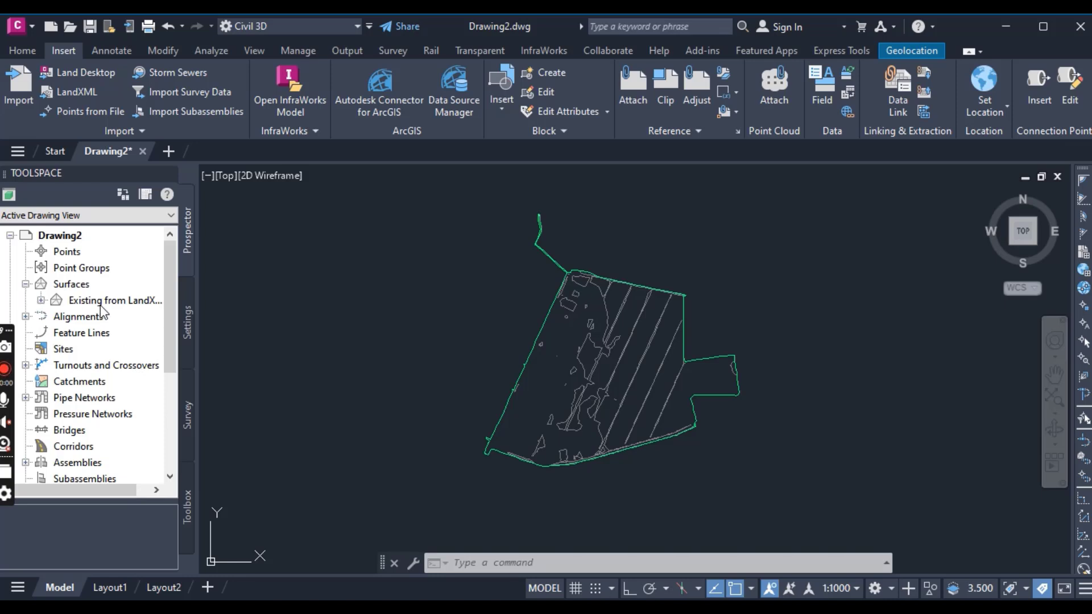
click(41, 300)
click(122, 352)
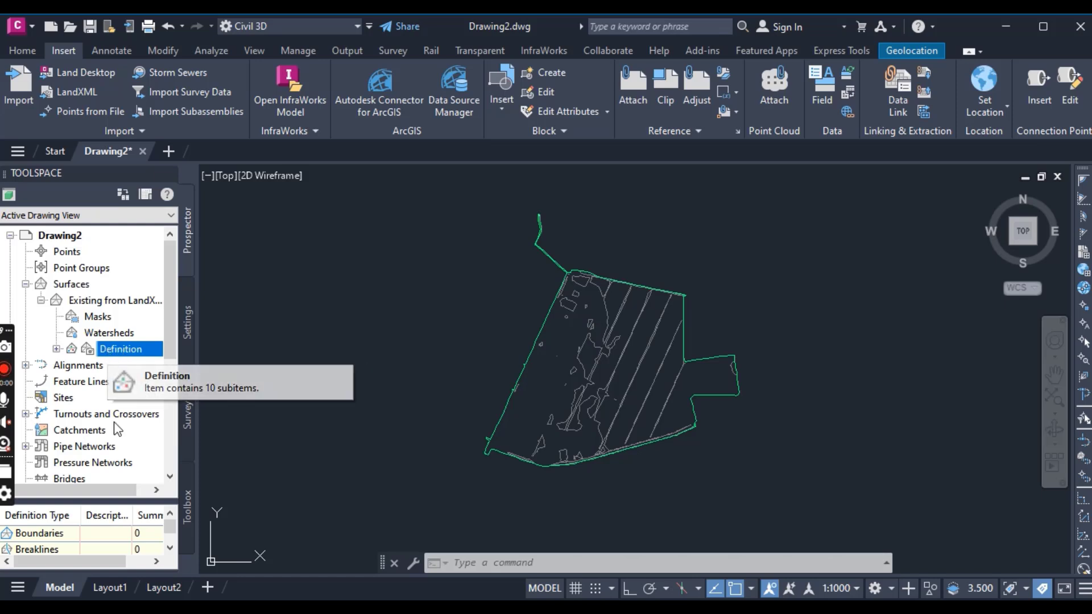
scroll(108, 545, down, 1)
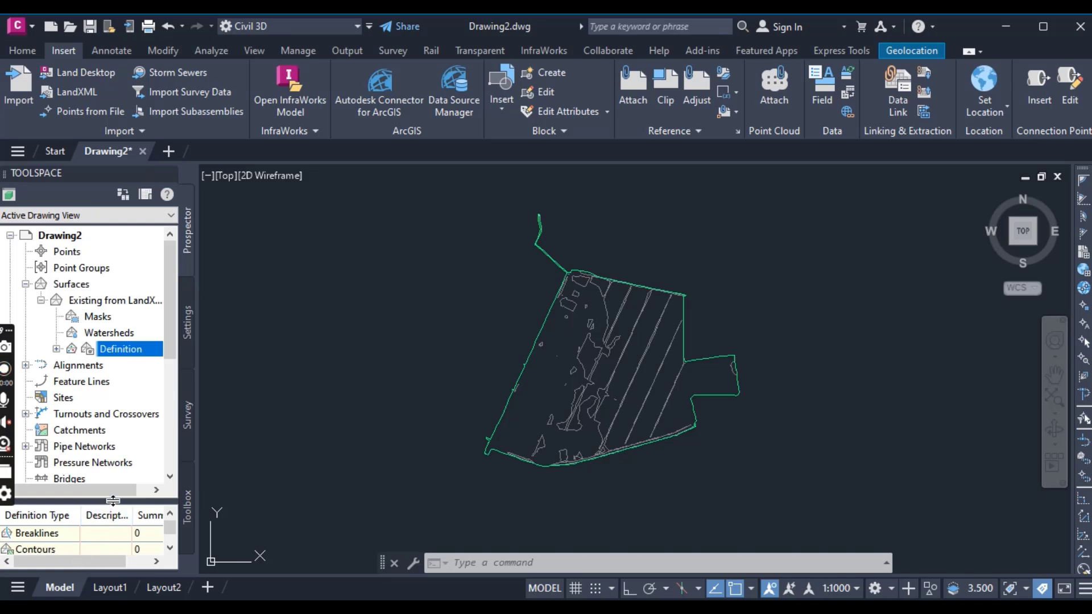
drag(117, 501, 117, 402)
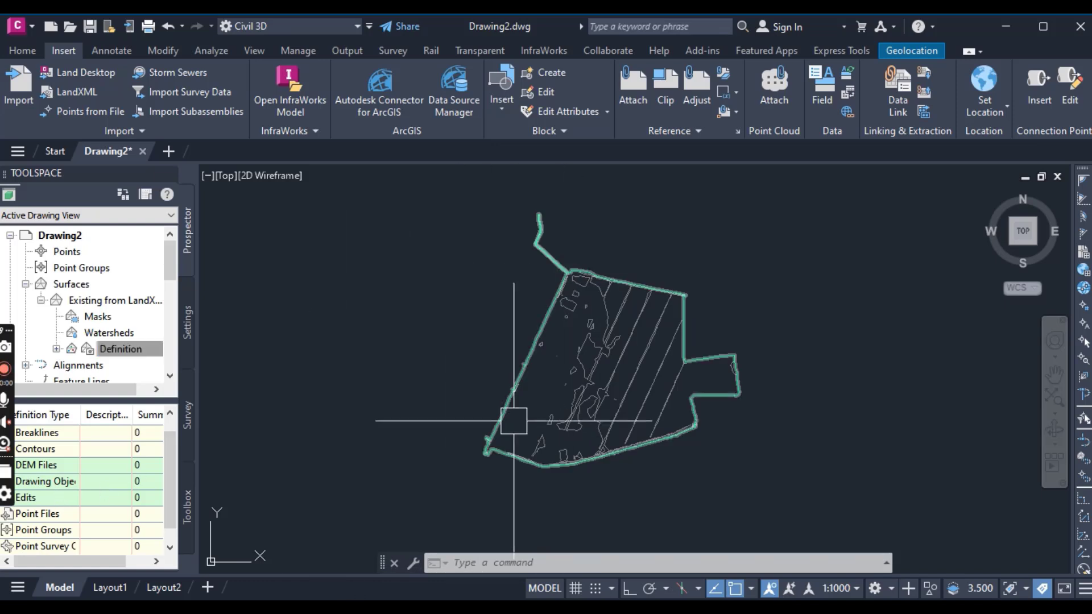
mouse_move(506, 391)
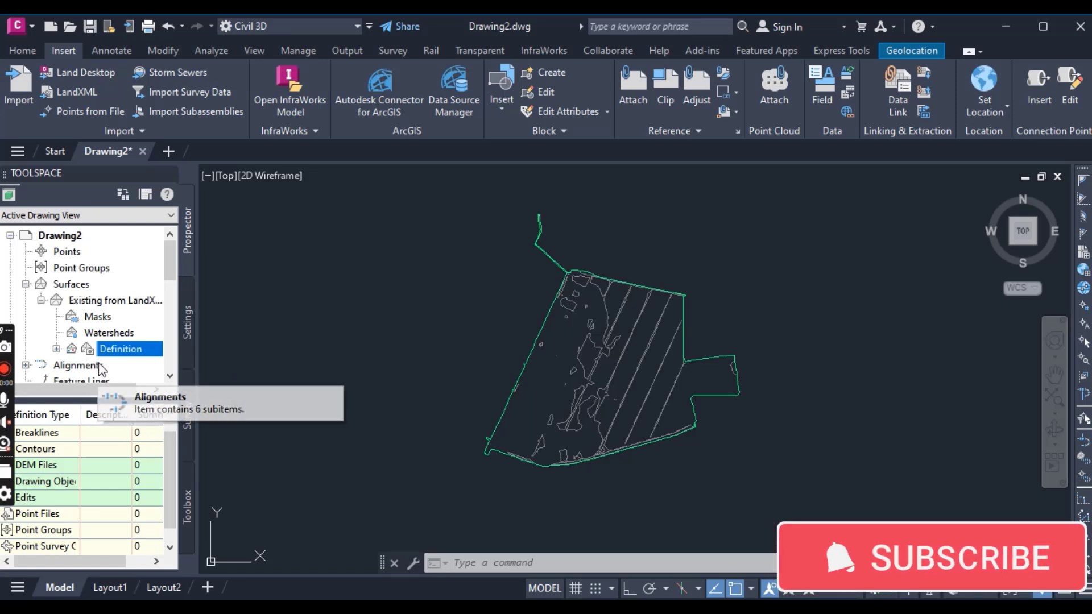
Step: Review the definition data operations and operation list in the surface properties of Existing from LandXML, then accept the dialog
click(26, 284)
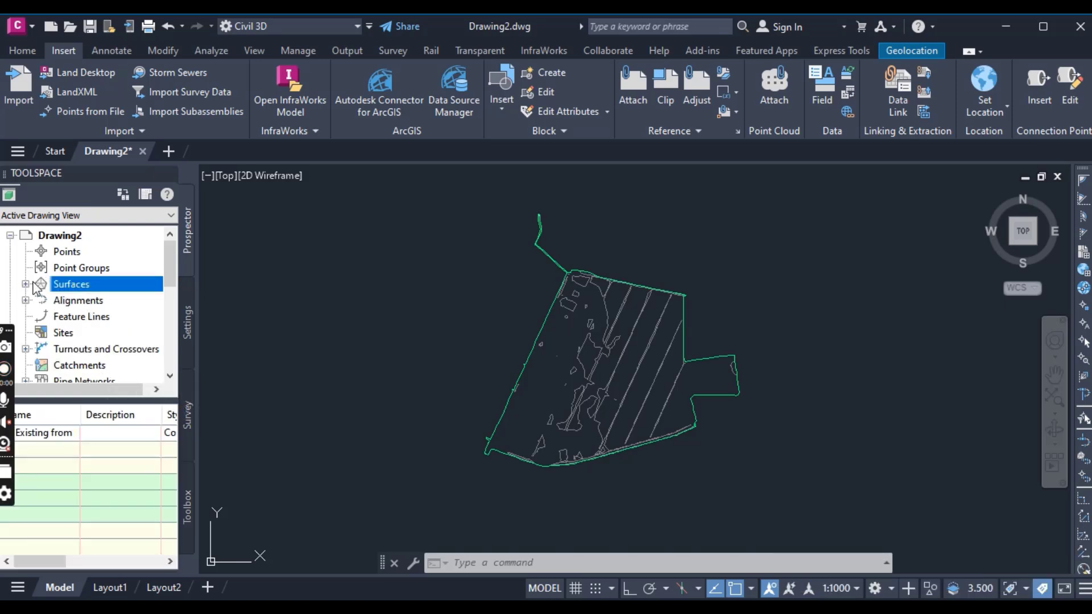
click(25, 284)
click(114, 302)
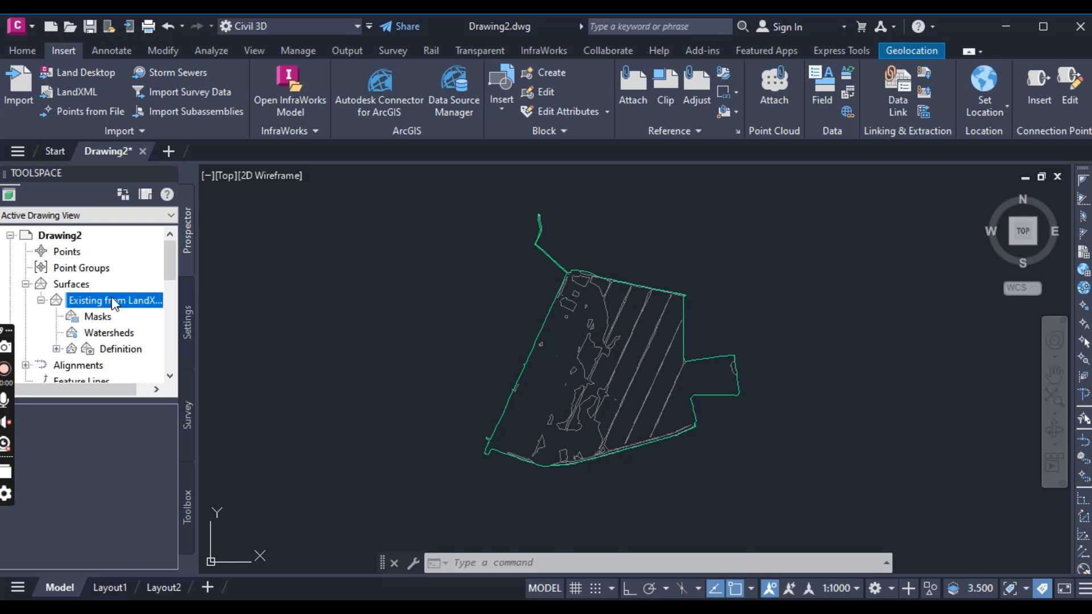
right_click(114, 300)
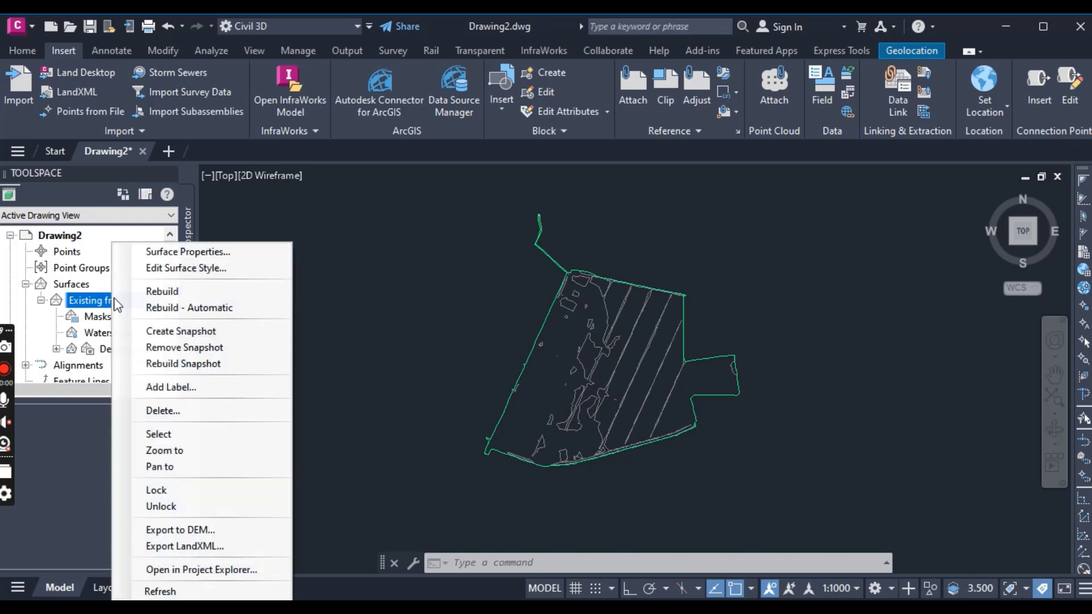
click(170, 253)
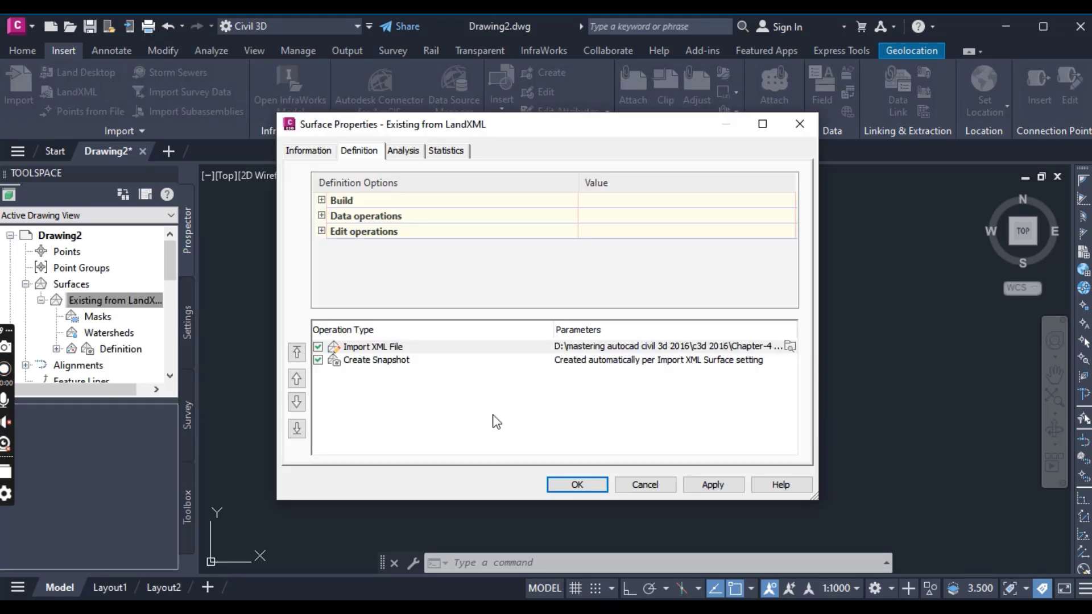
click(317, 151)
click(360, 151)
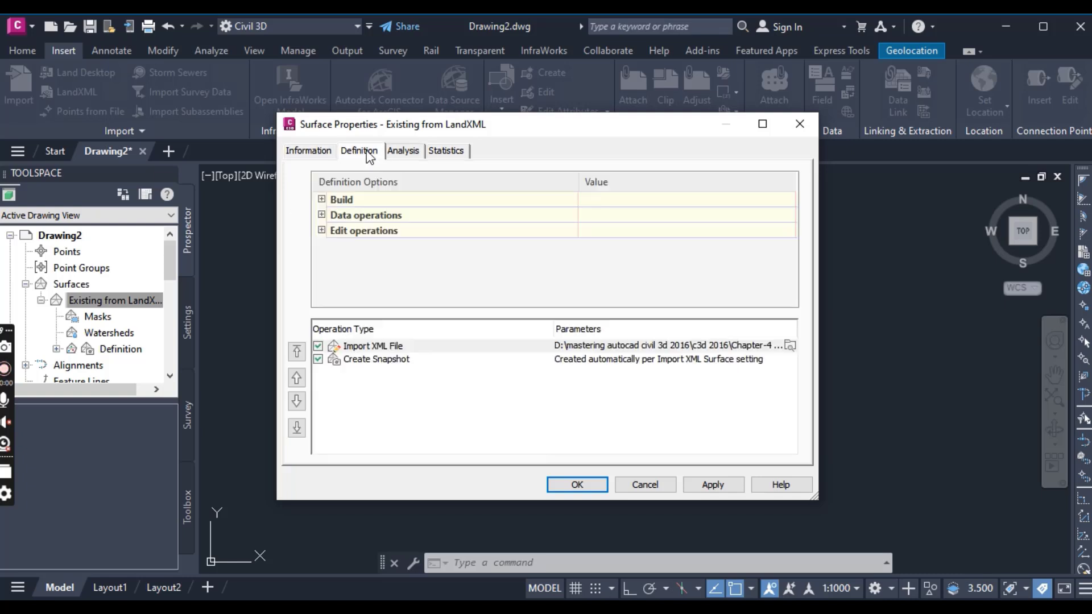
click(322, 215)
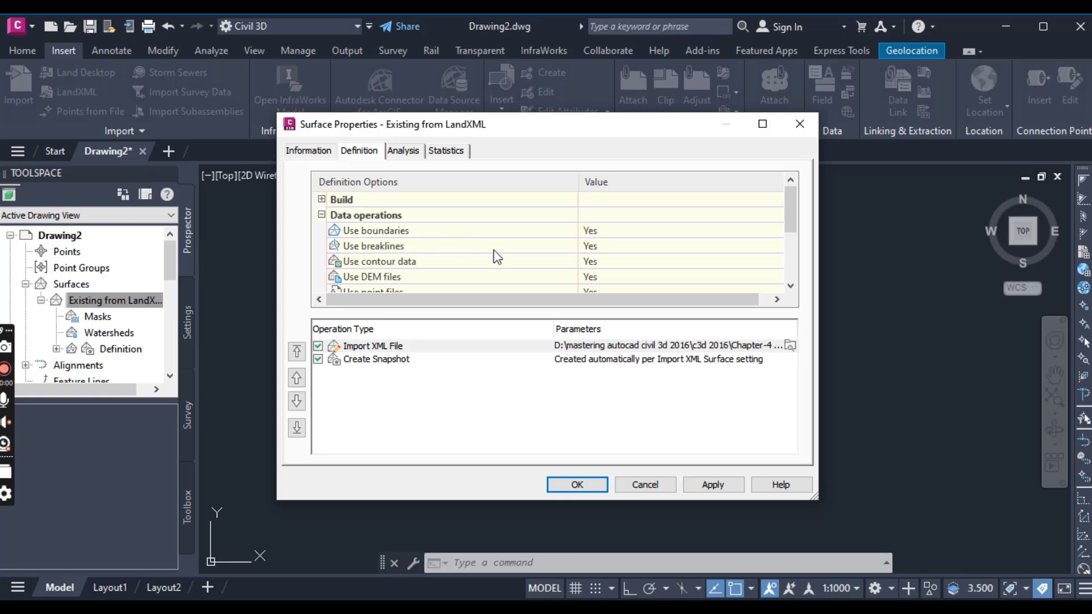
click(320, 216)
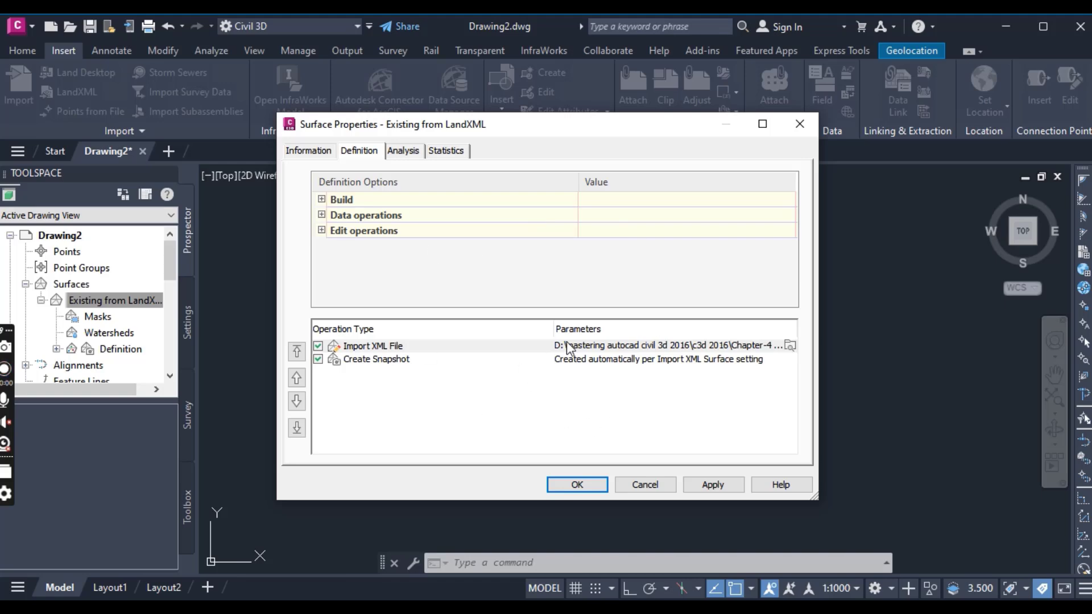
click(571, 485)
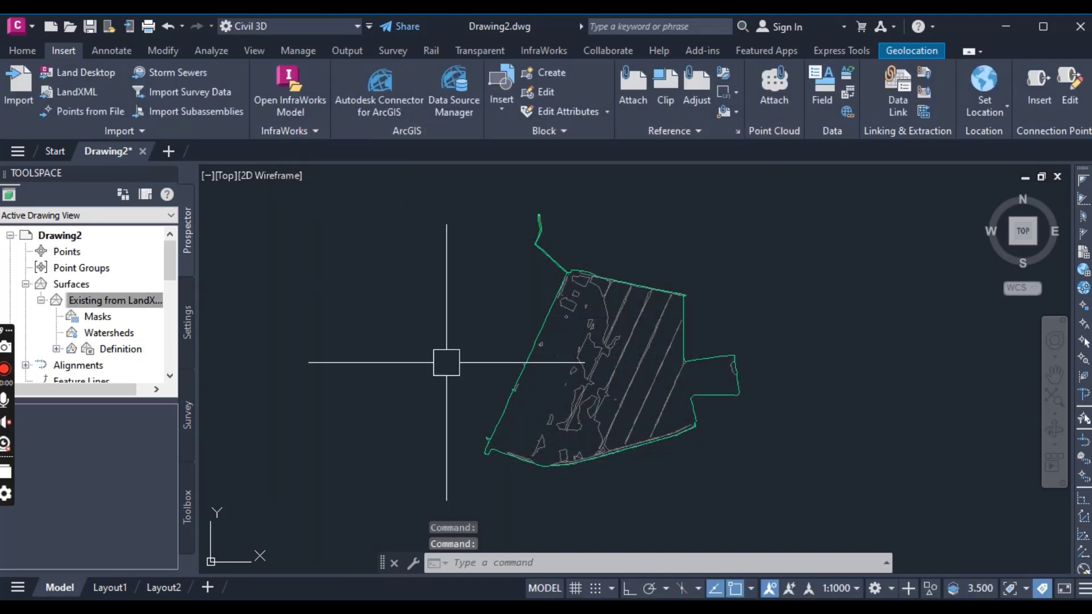
scroll(443, 364, down, 2)
scroll(468, 424, down, 3)
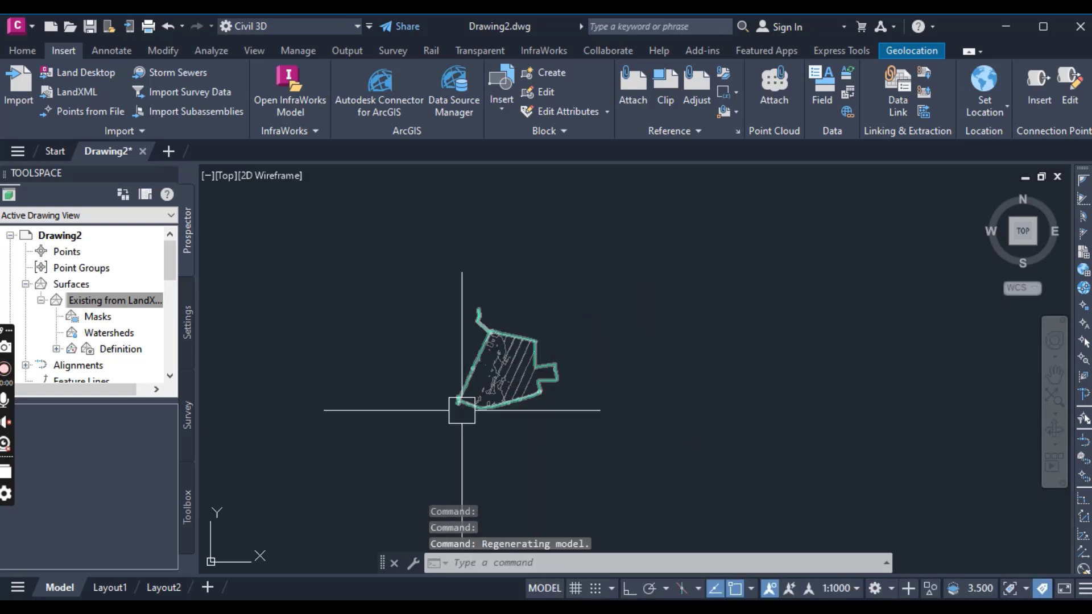
middle_drag(458, 407, 521, 443)
scroll(545, 398, down, 1)
scroll(531, 375, up, 4)
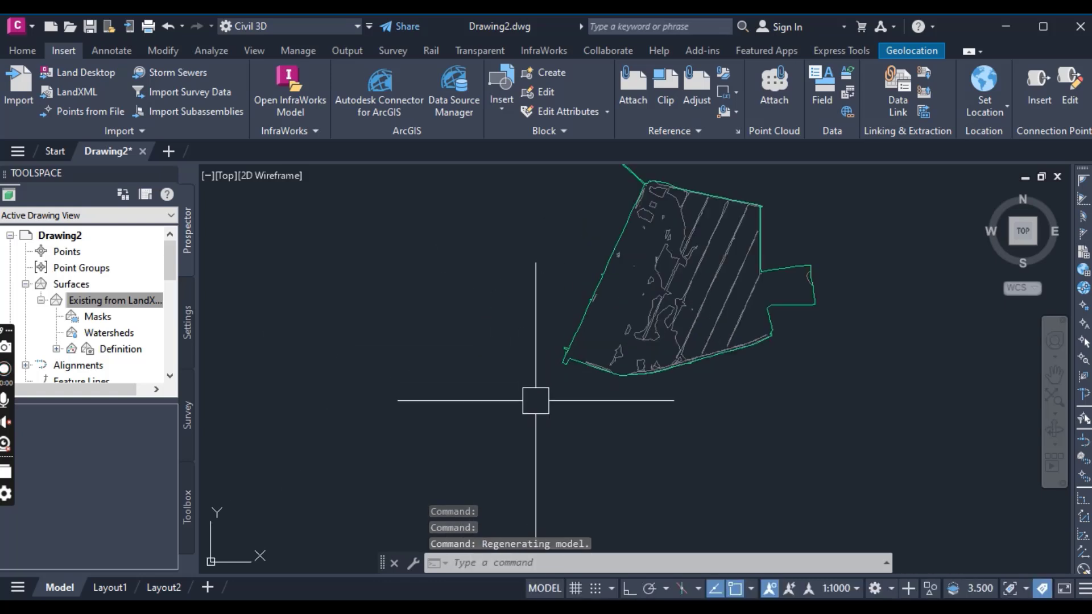
middle_drag(509, 380, 480, 446)
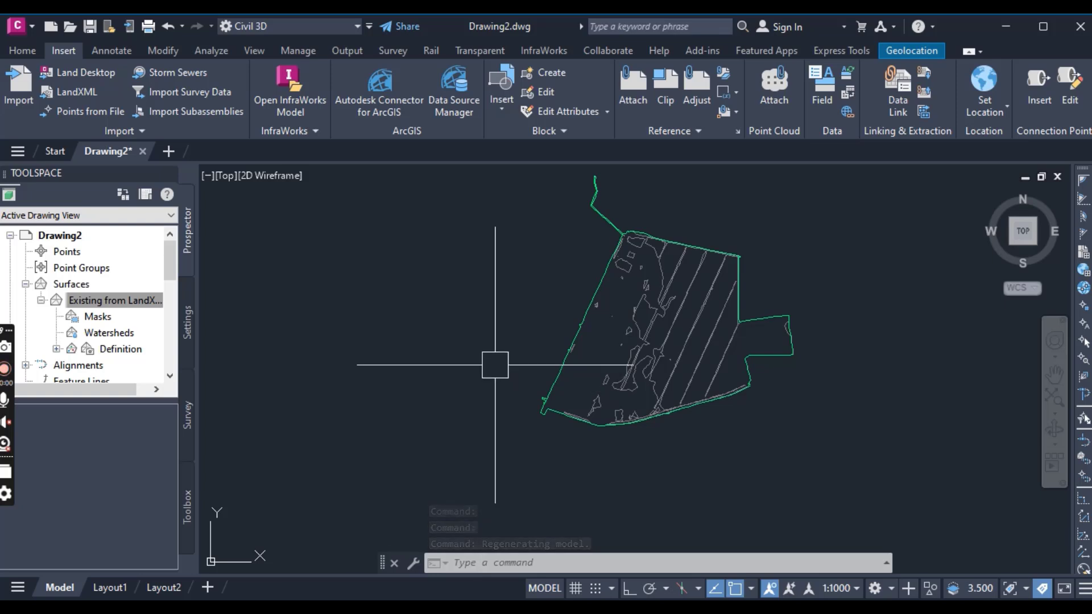